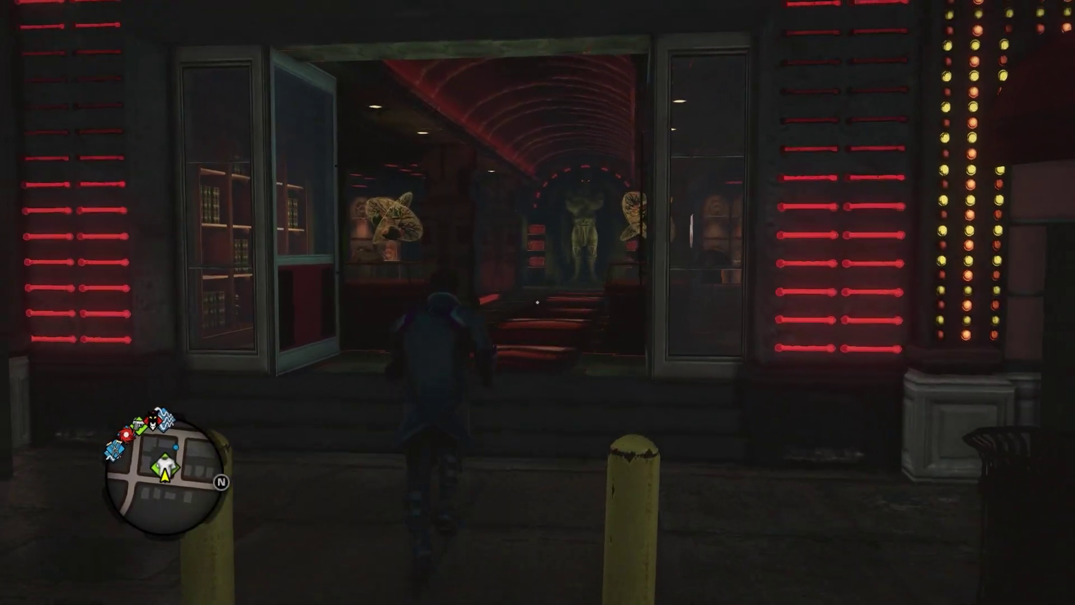
Enter the Planet Zin clothing store and open its Character Gallery.
key("w")
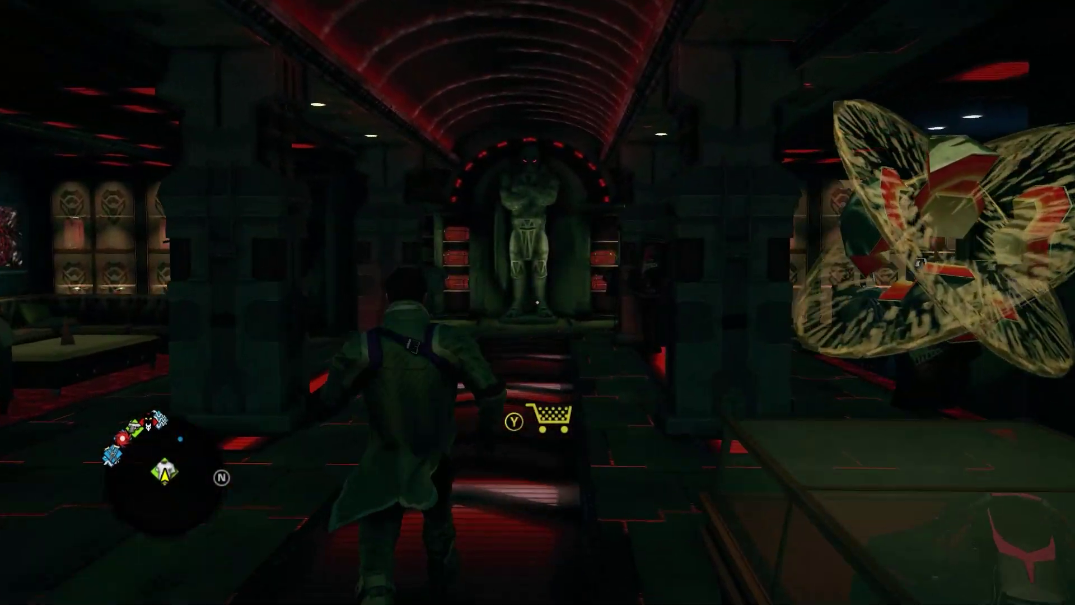
key("y")
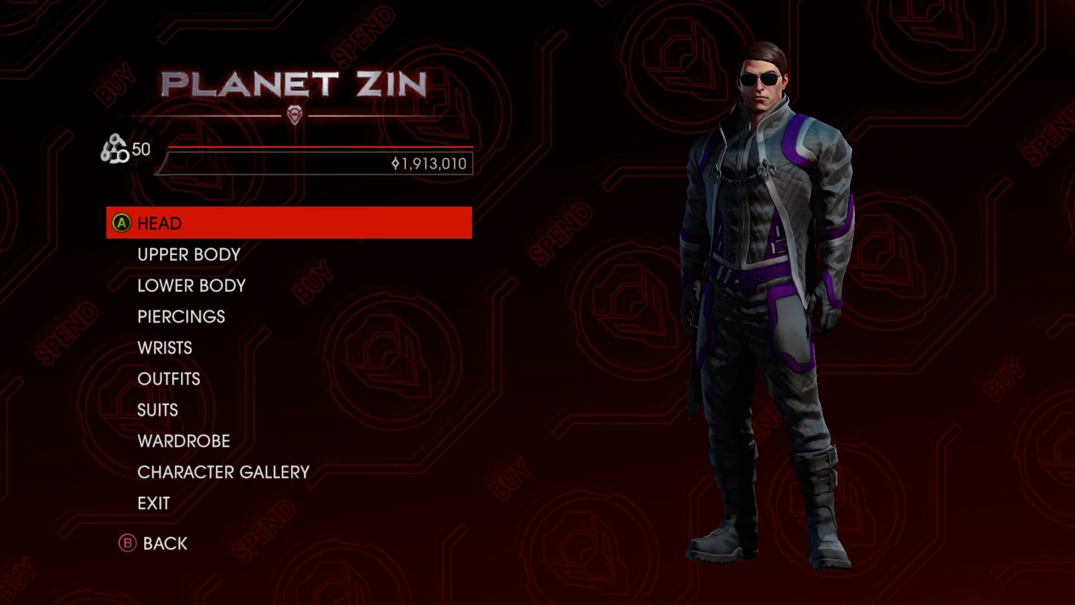
key("Up")
key("Up")
key("Return")
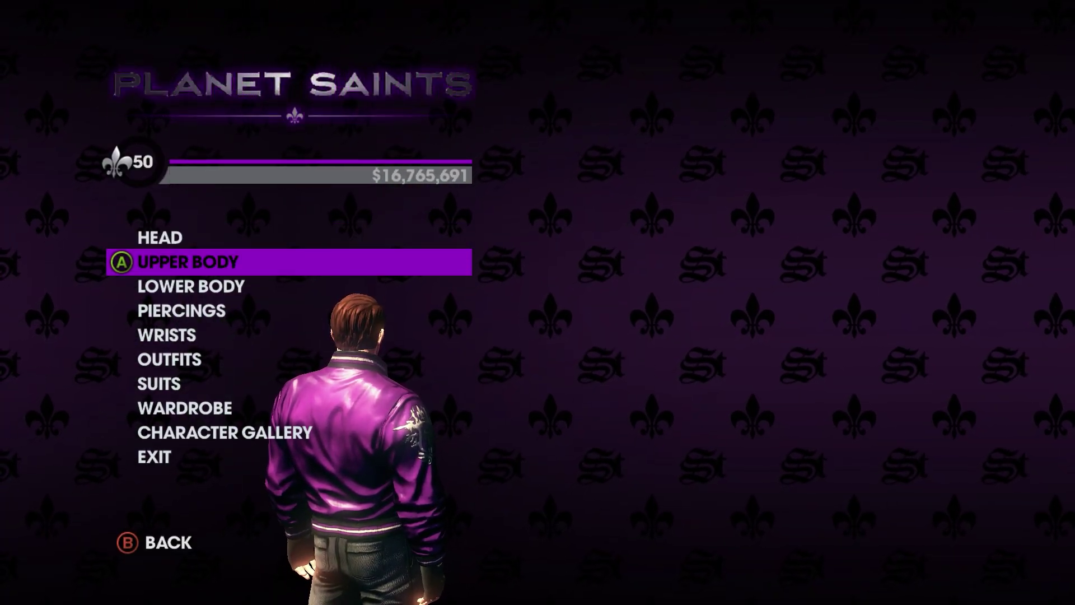
Open the Character Gallery in the Planet Saints store and browse its downloadable characters.
key("Down")
key("Down")
key("Down")
key("Down")
key("Down")
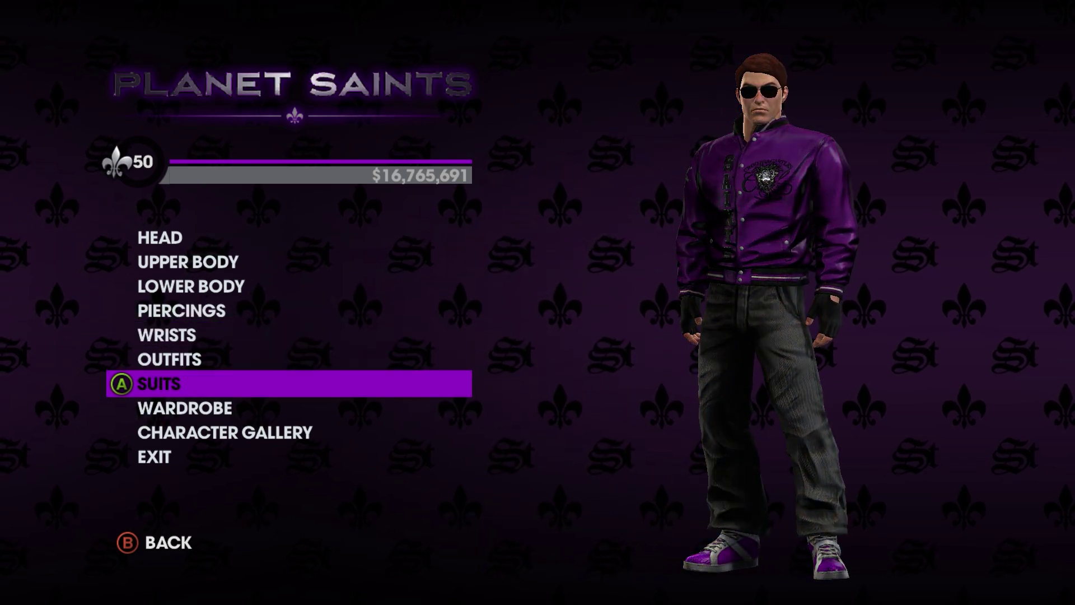
key("Return")
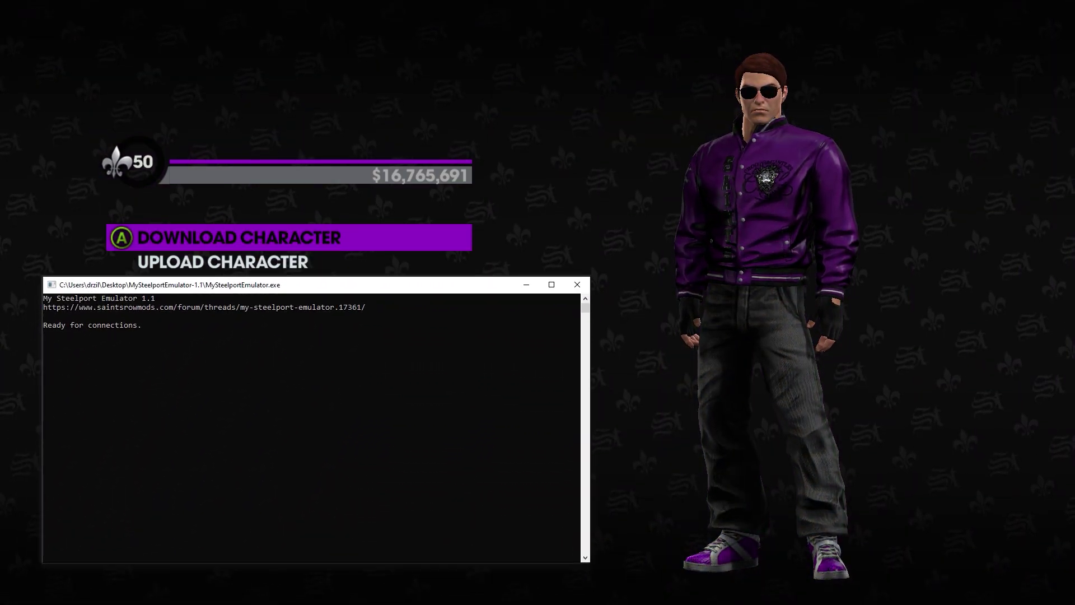
key("Return")
key("Down")
key("Down")
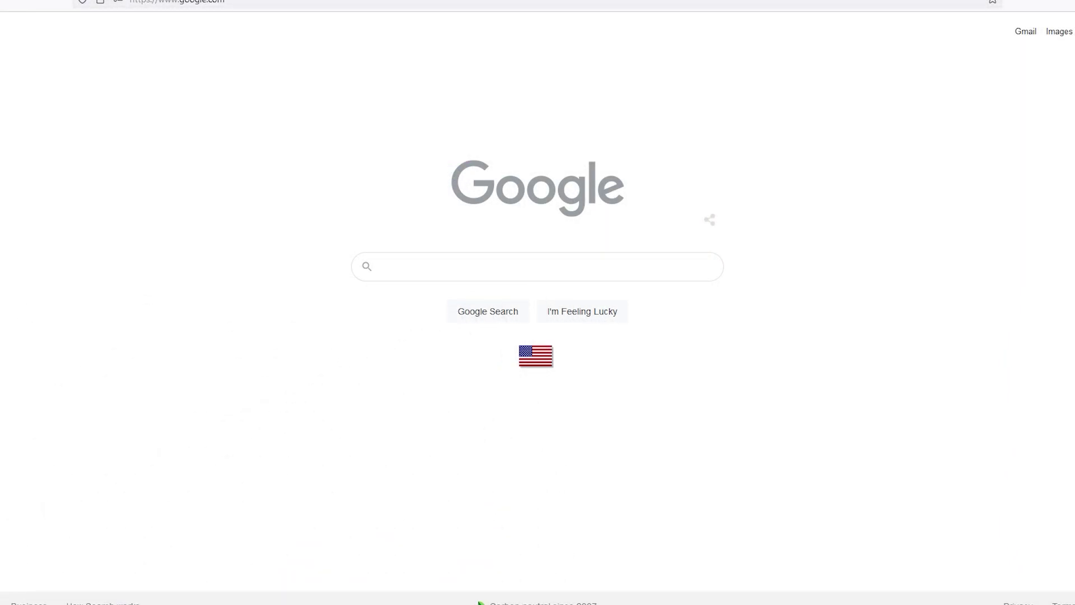
In the web browser, search Google for "saints row mysteelport emulator".
left_click(586, 276)
type("saints row")
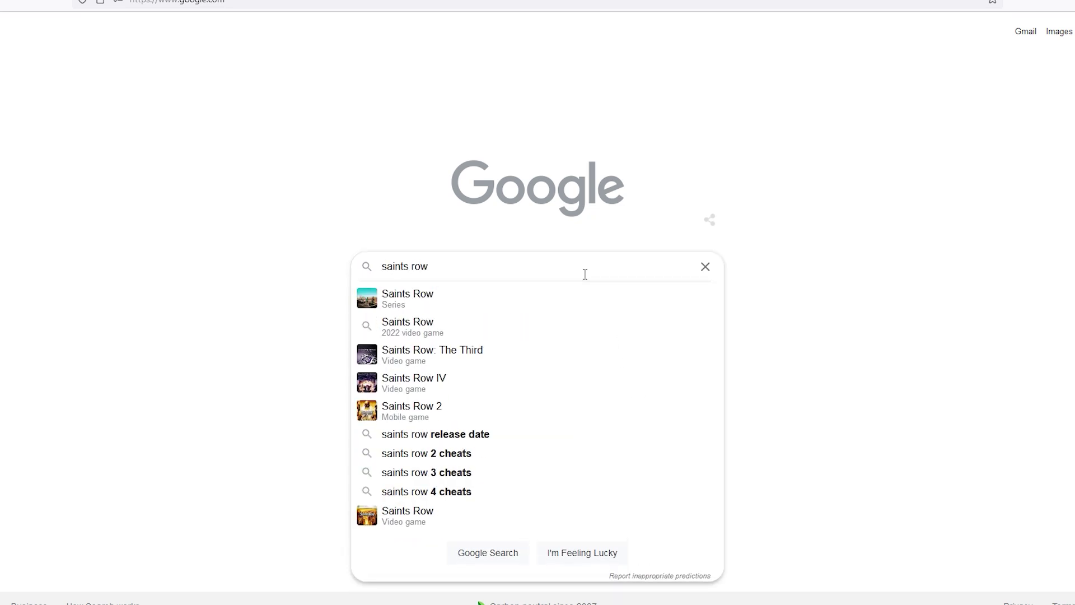
type(" mysteelport emulator")
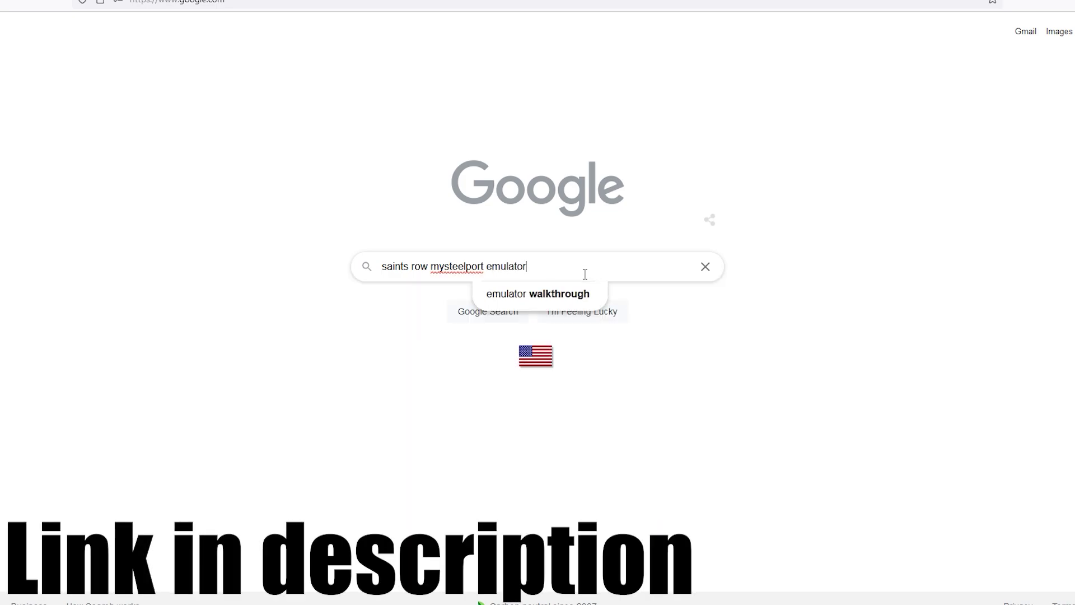
key("Return")
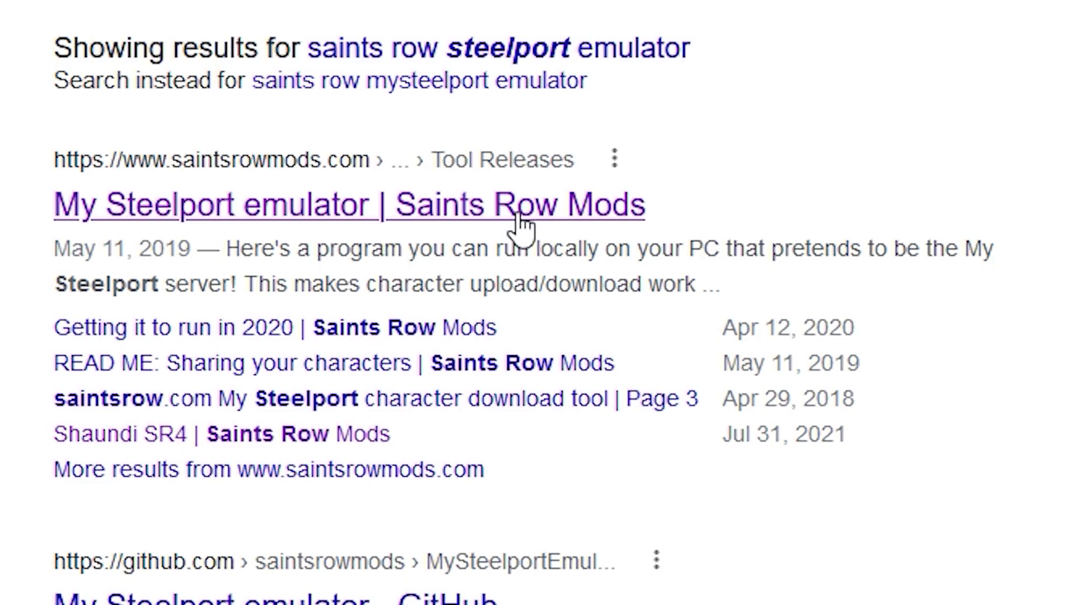
Open the My Steelport emulator thread on Saints Row Mods and locate its MySteelportEmulator-1.1.7z attachment.
left_click(517, 216)
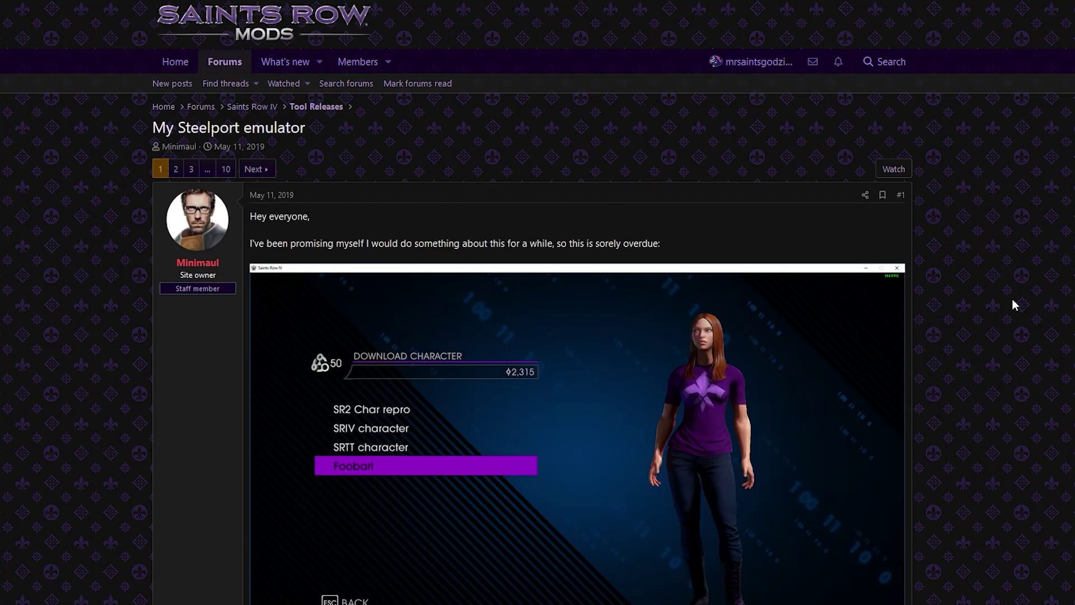
scroll(1013, 305, "down", 15)
scroll(1013, 303, "down", 15)
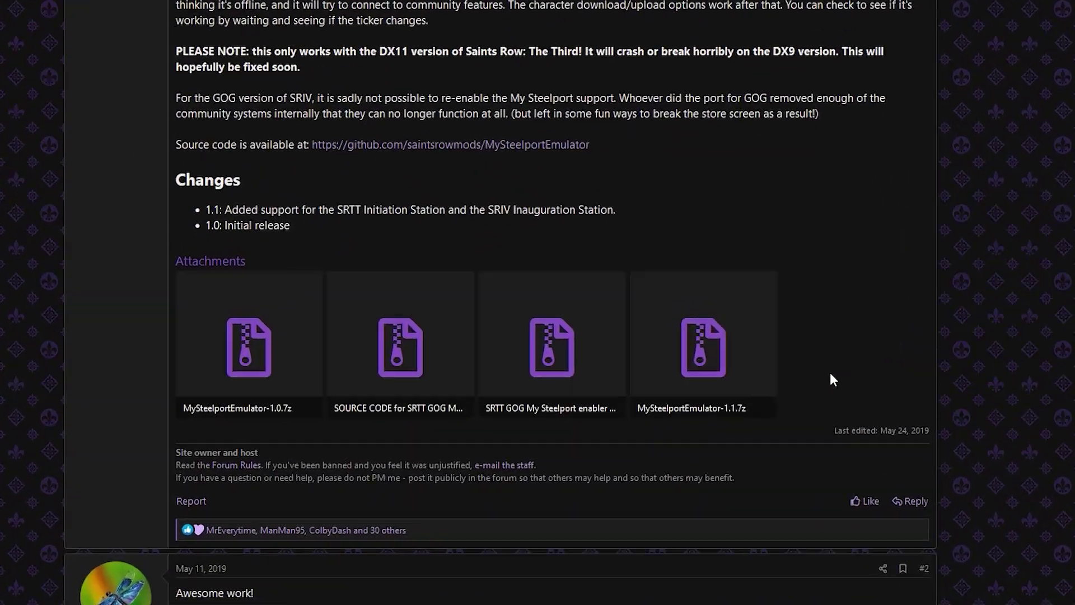
mouse_move(734, 395)
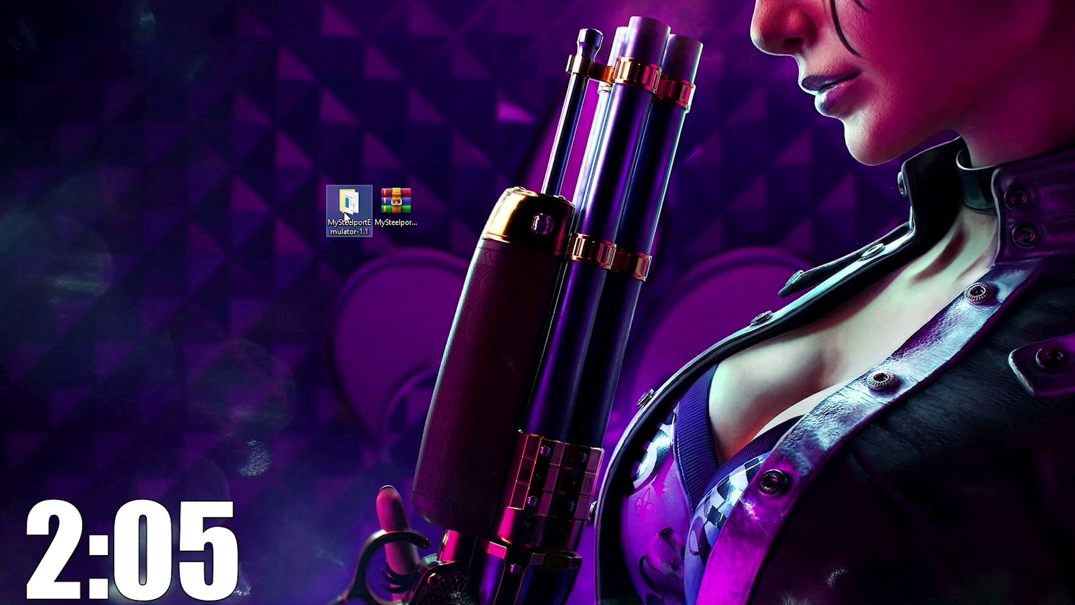
Find Notepad through the Windows search and run it as administrator.
left_click(259, 576)
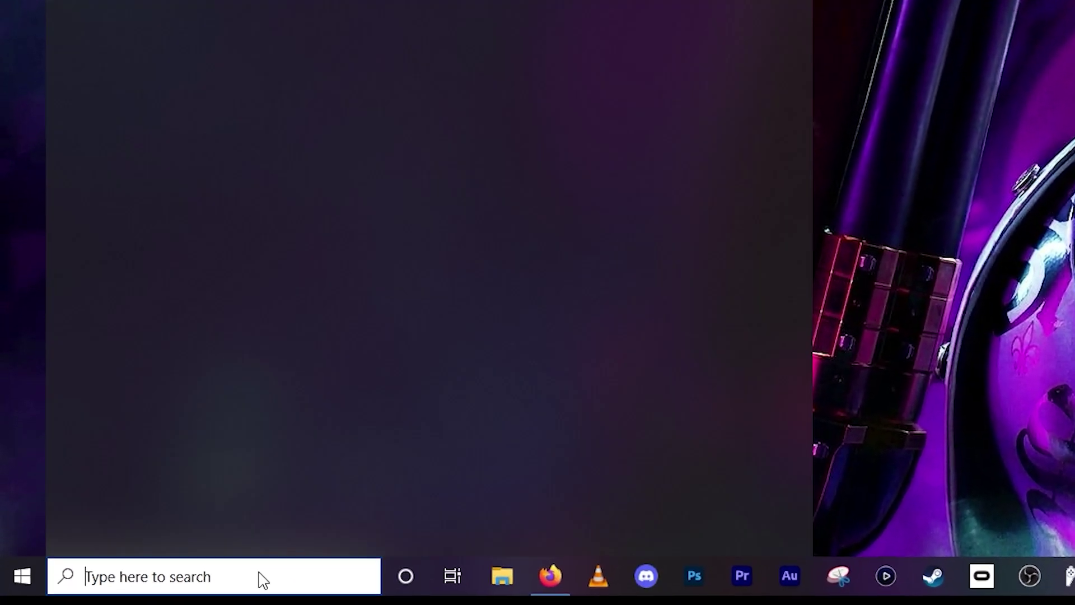
type("notepad")
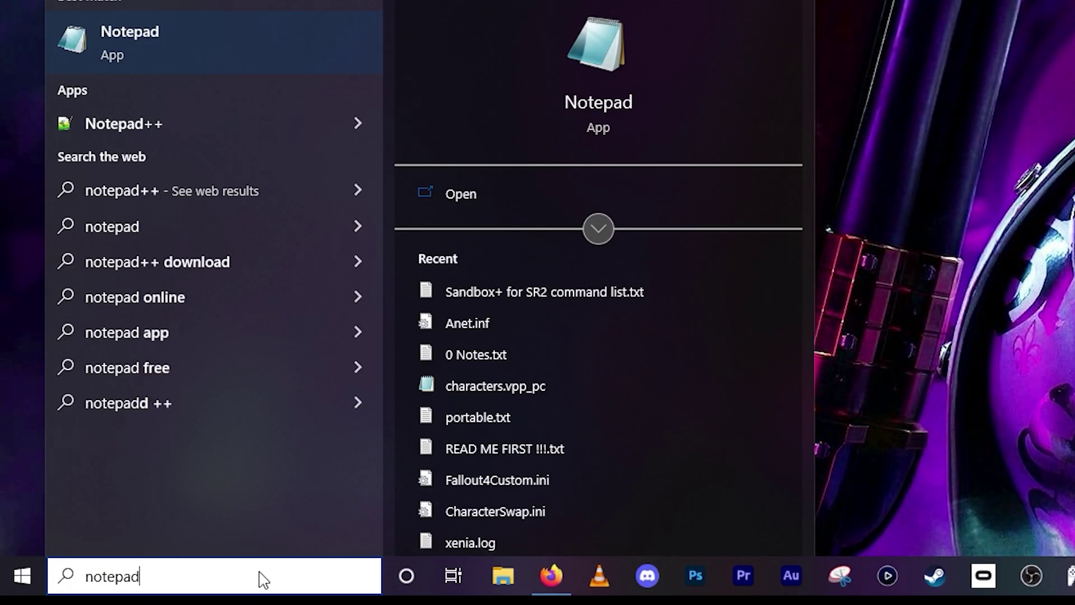
right_click(276, 49)
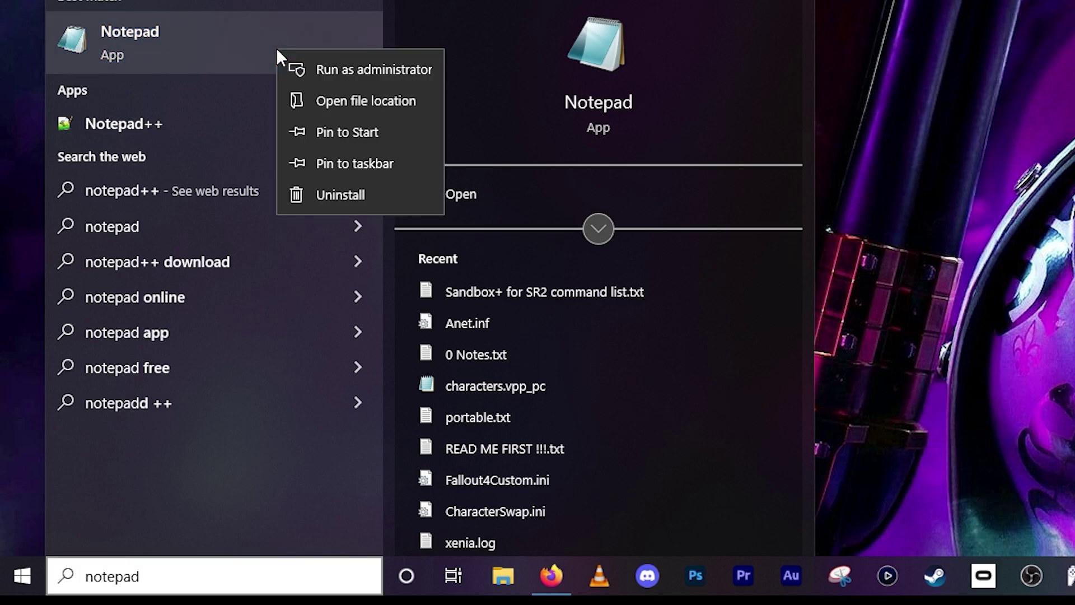
left_click(307, 64)
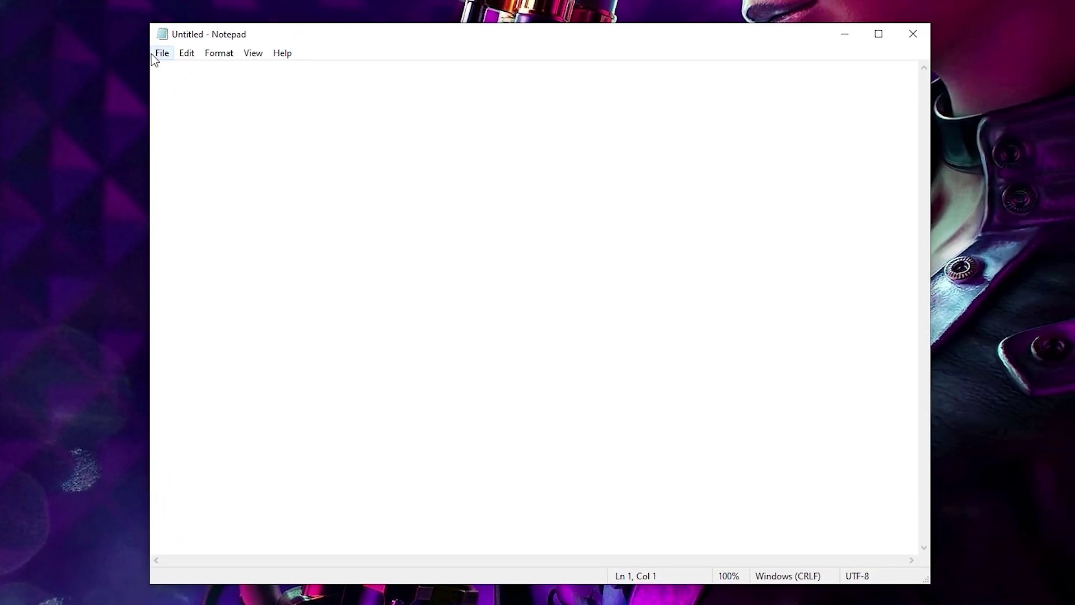
Start opening a file in Notepad and browse to the folder C:\Windows\System32\drivers\etc.
left_click(153, 54)
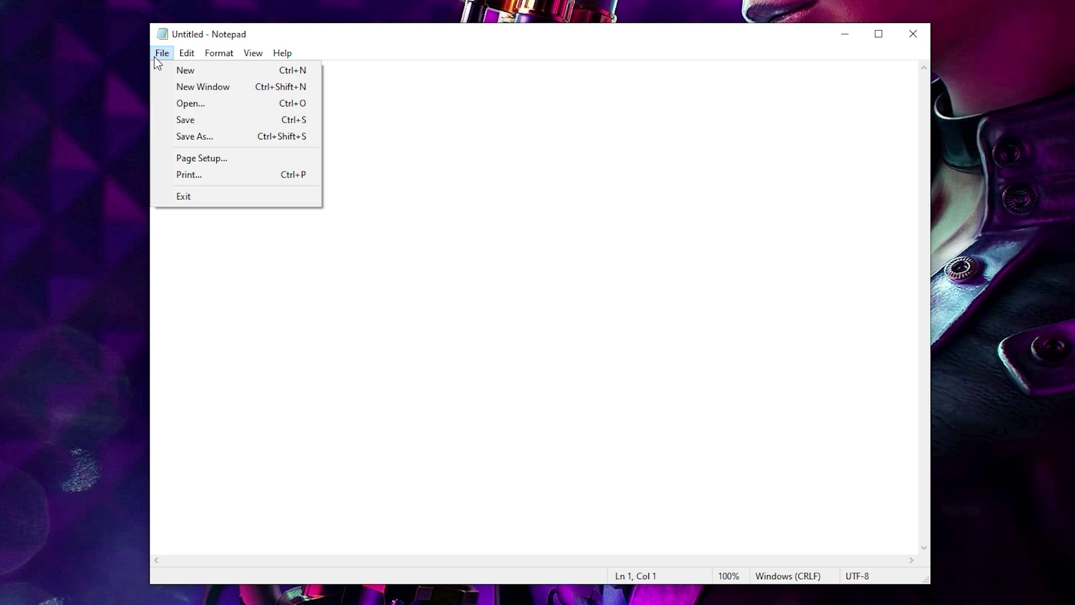
left_click(190, 104)
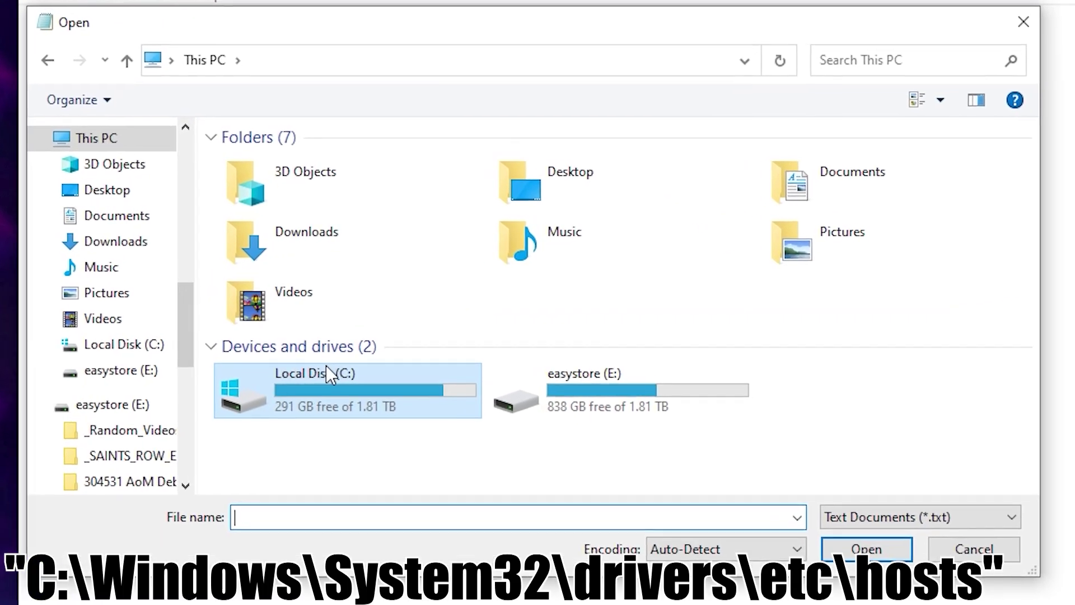
double_click(353, 321)
scroll(329, 378, "down", 1)
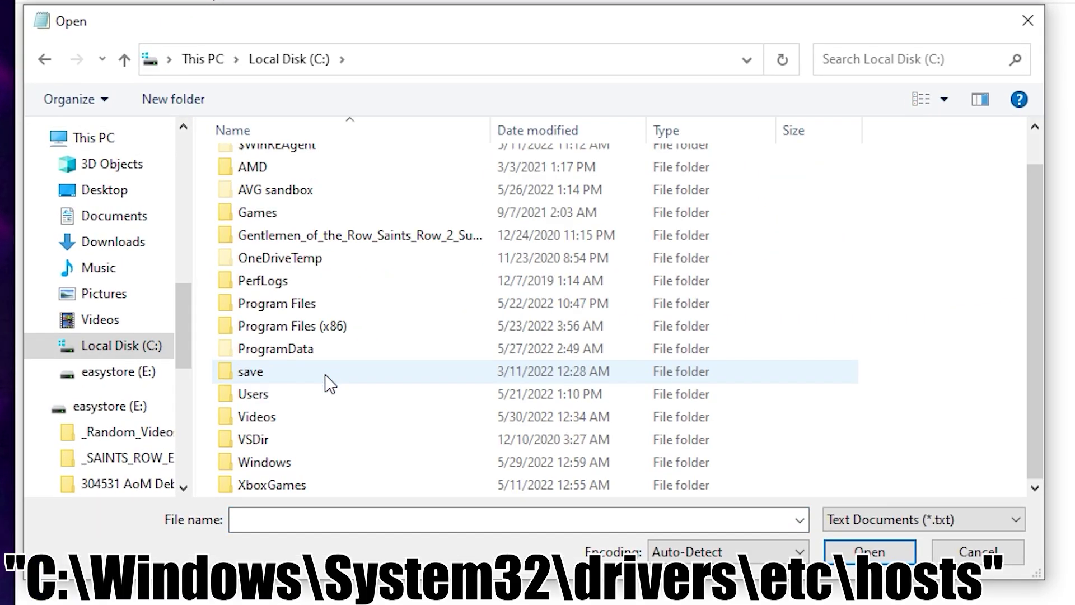
double_click(328, 465)
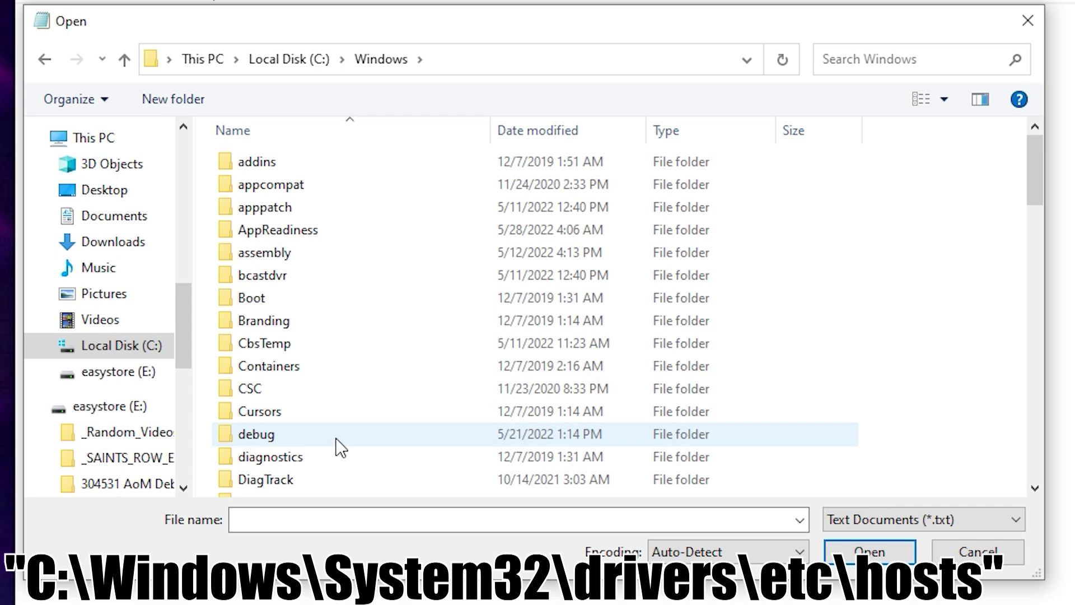
scroll(336, 448, "down", 15)
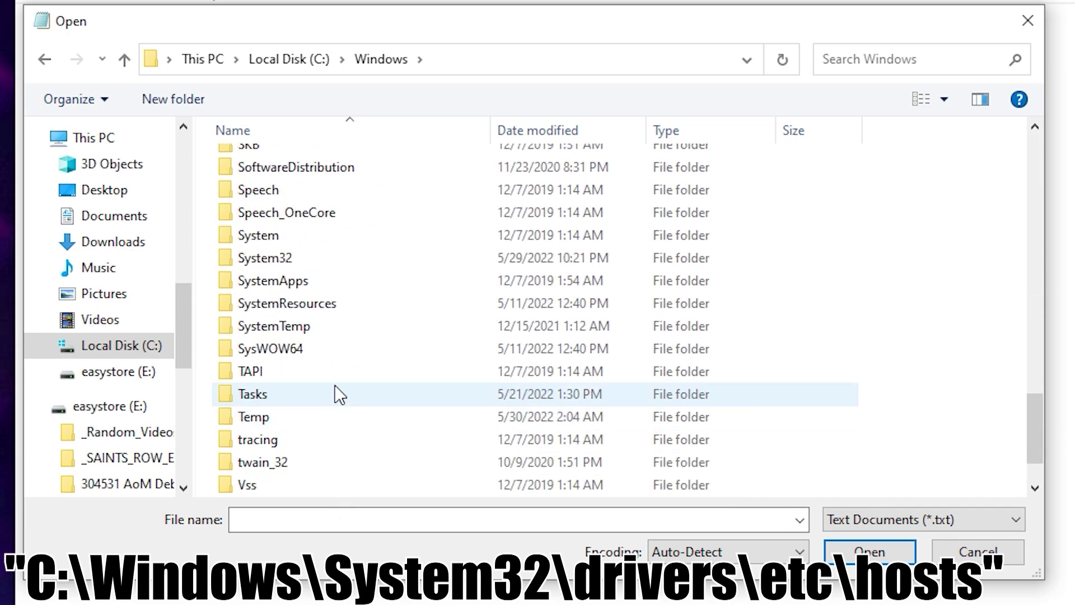
double_click(326, 264)
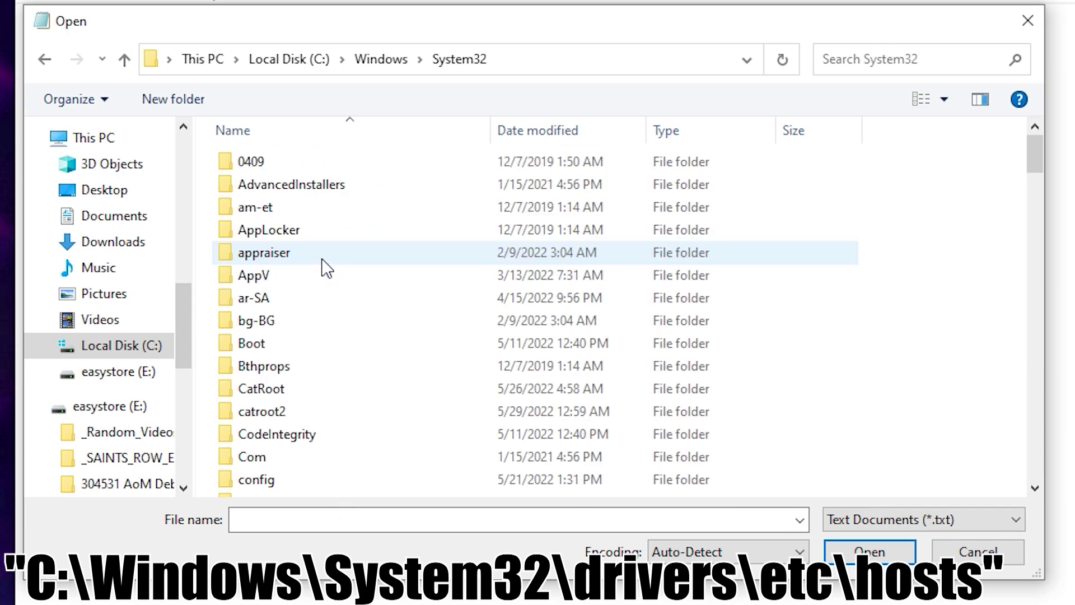
scroll(326, 268, "down", 6)
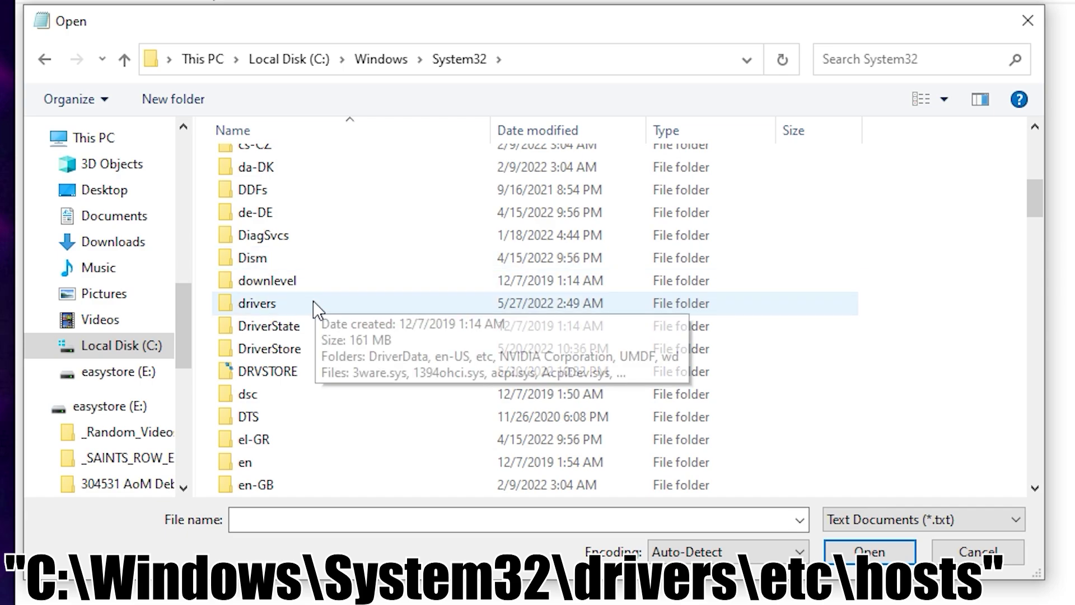
double_click(313, 303)
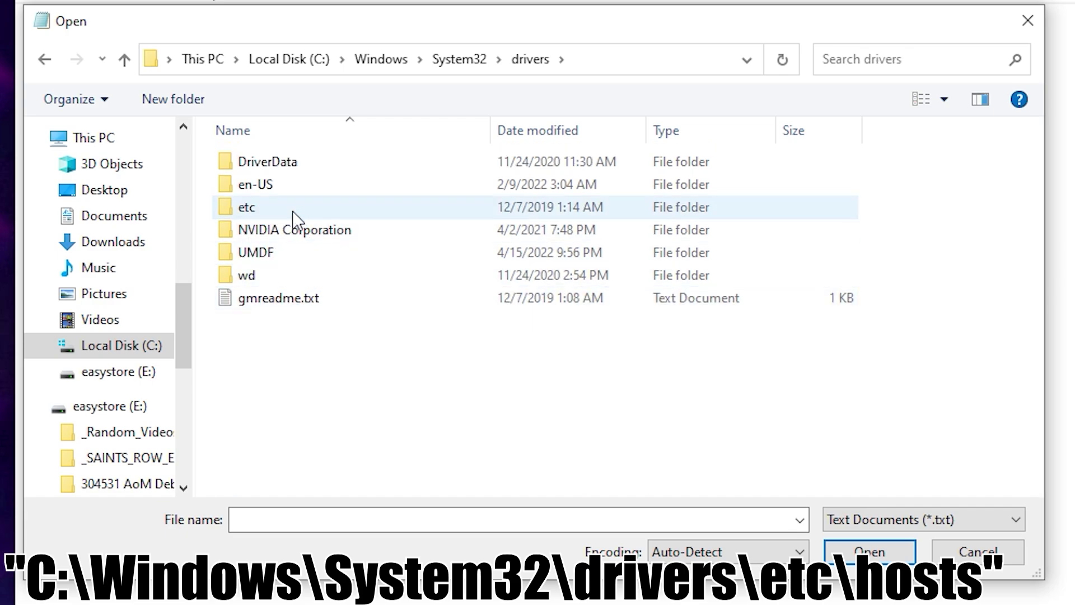
double_click(307, 212)
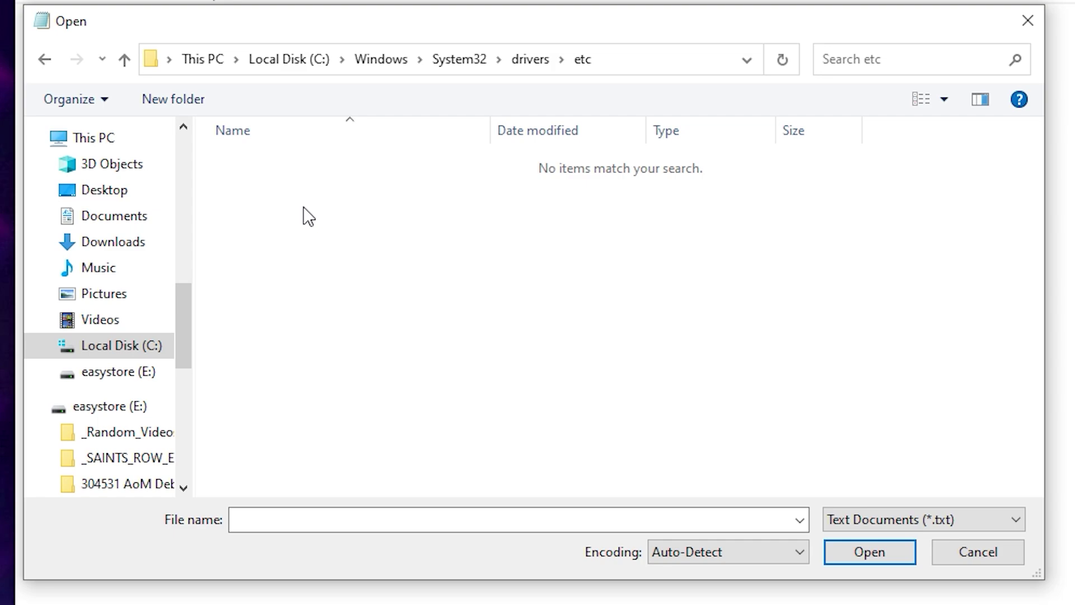
Show all file types in the etc folder and open the hosts file.
left_click(969, 520)
left_click(972, 560)
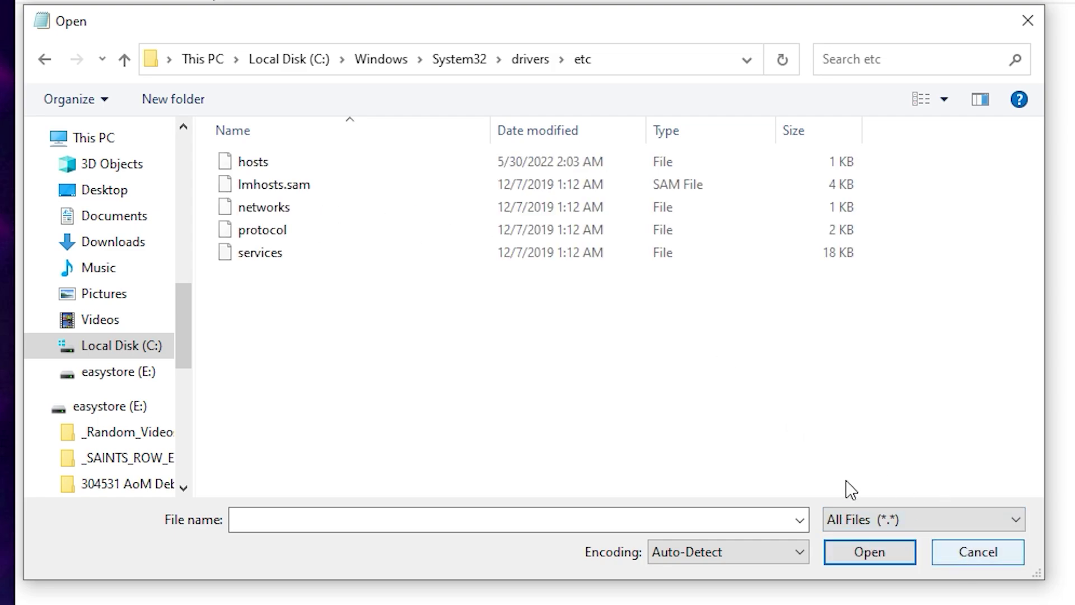
double_click(303, 164)
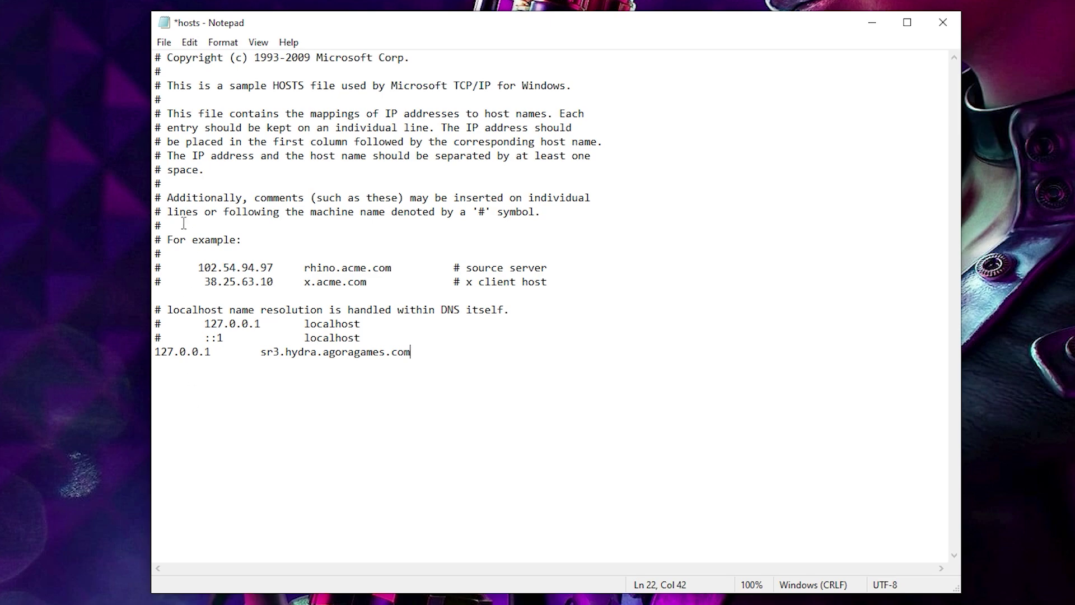
Save the hosts file with the added entry 127.0.0.1 sr3.hydra.agoragames.com and close it.
left_click(164, 42)
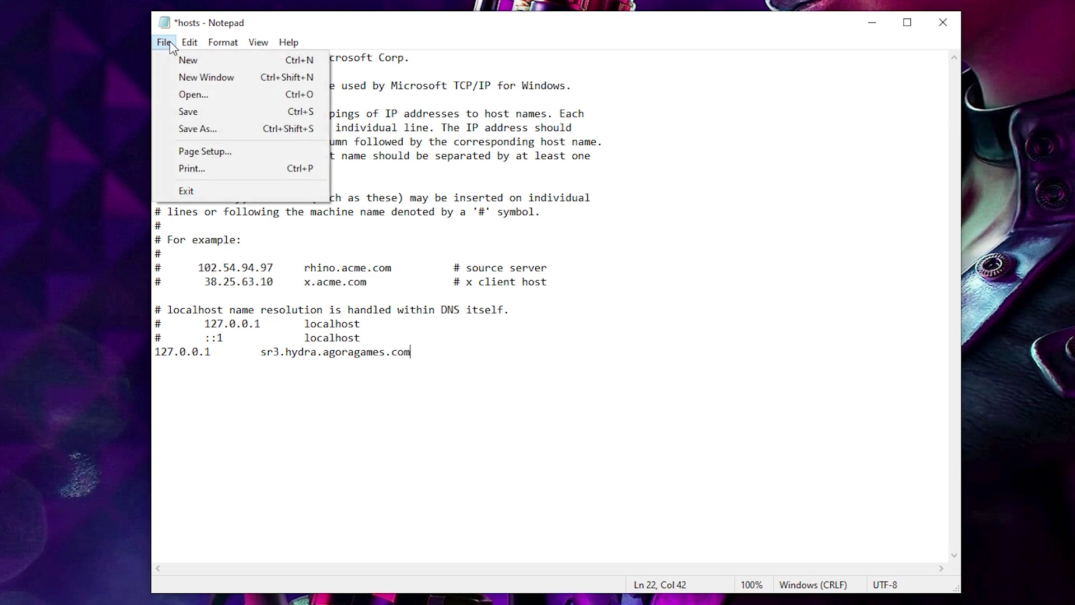
left_click(203, 108)
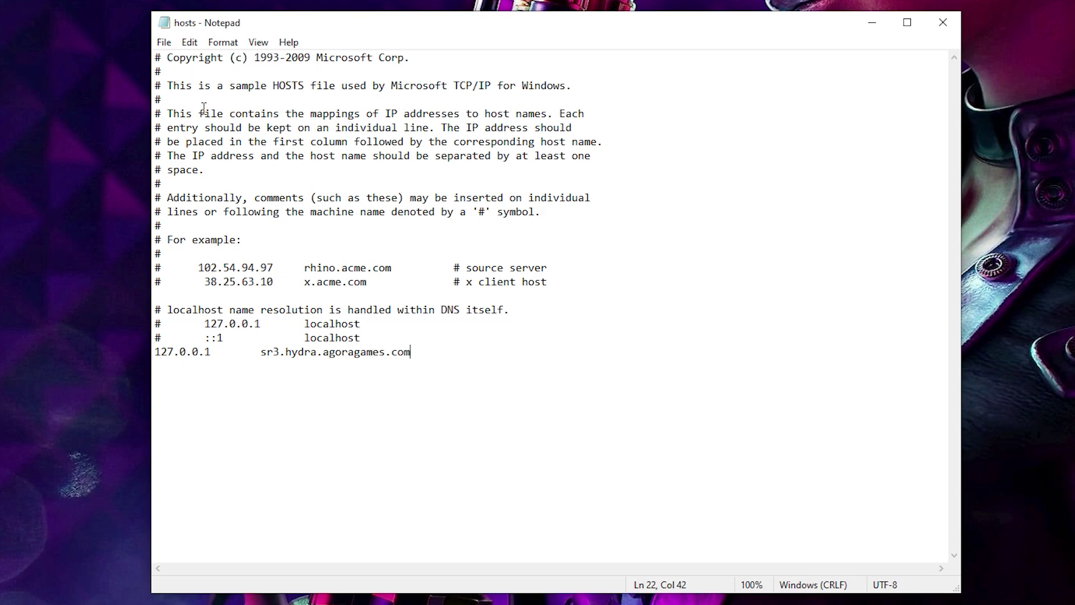
left_click(947, 25)
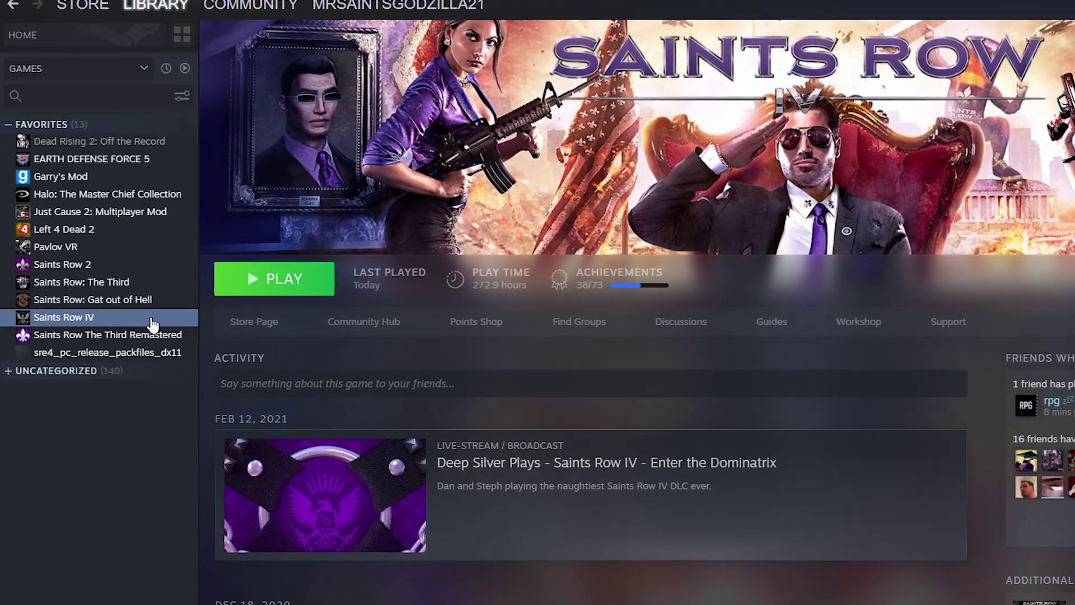
In the Steam library, set the launch options of Saints Row IV to "-community localhost" and close its properties.
right_click(151, 317)
left_click(199, 404)
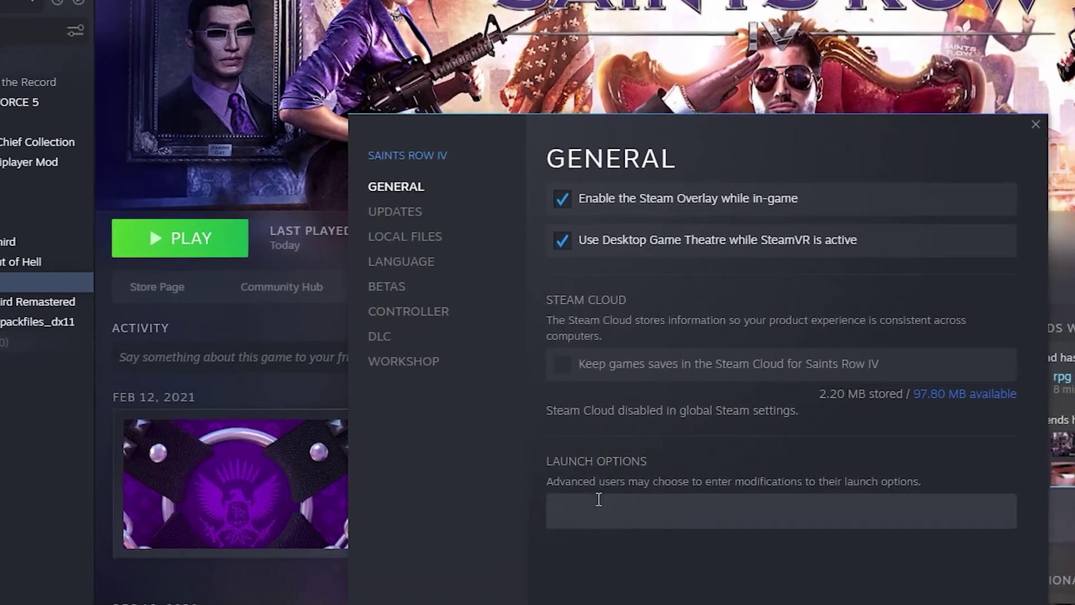
left_click(667, 523)
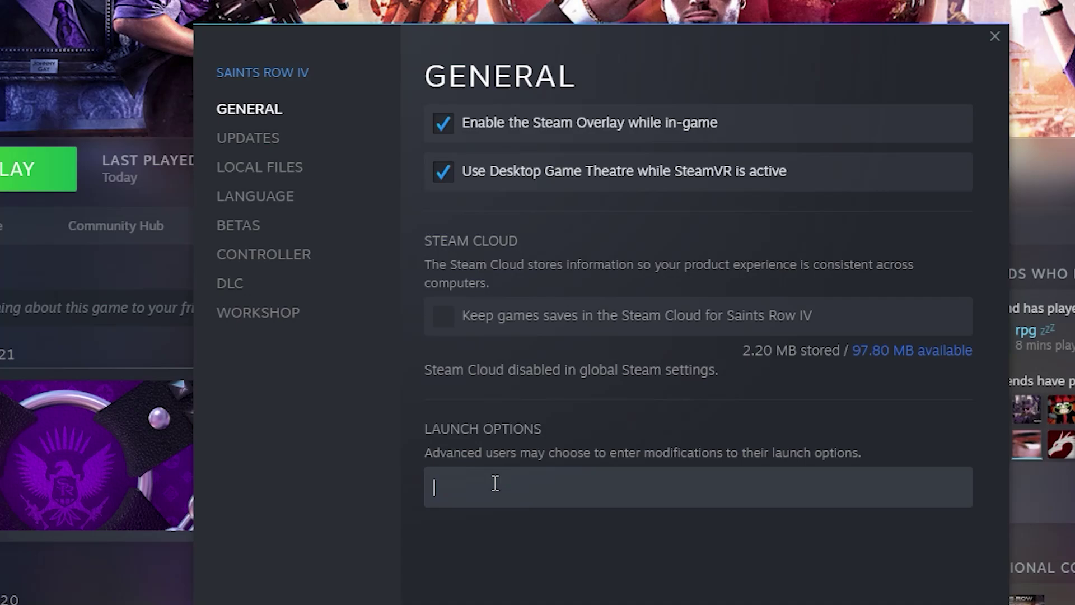
type("-community localhost")
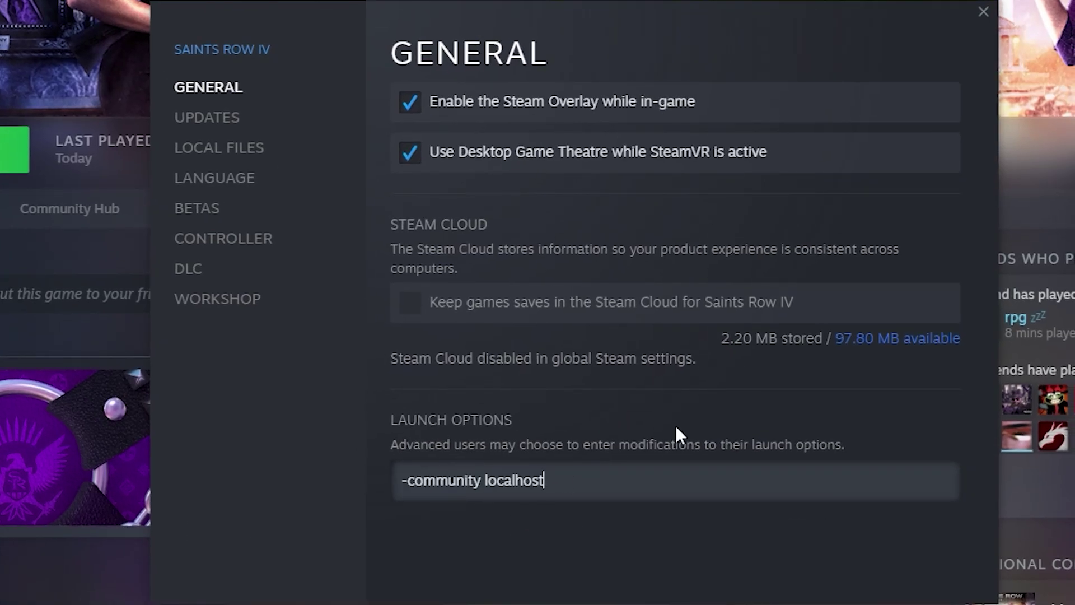
left_click(982, 12)
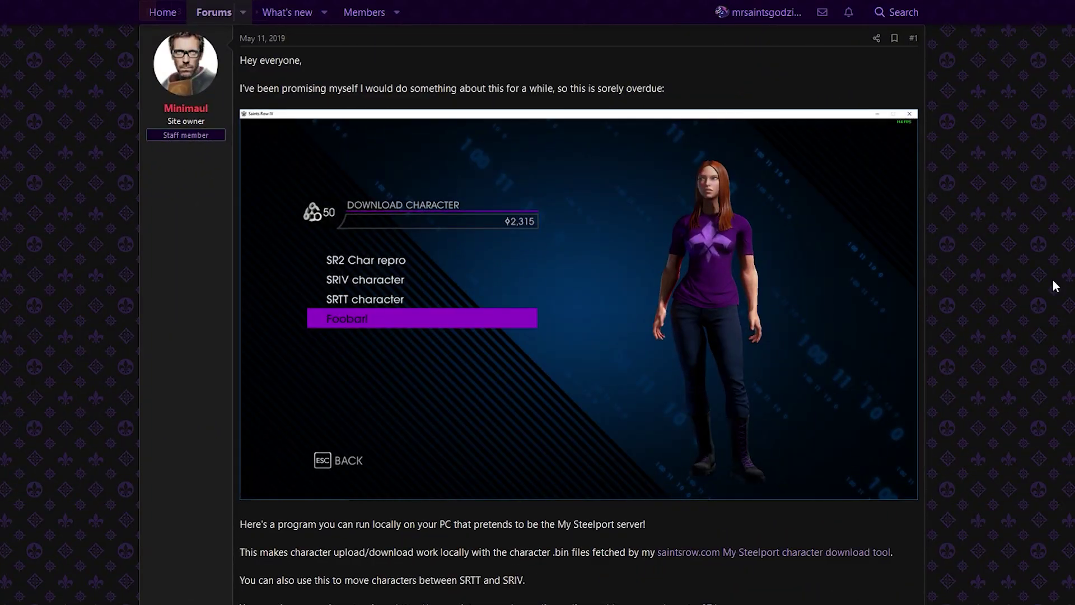
Open the Share your character forum linked in the post and go through its Cyrus Temple Glitch thread.
scroll(1056, 285, "down", 1)
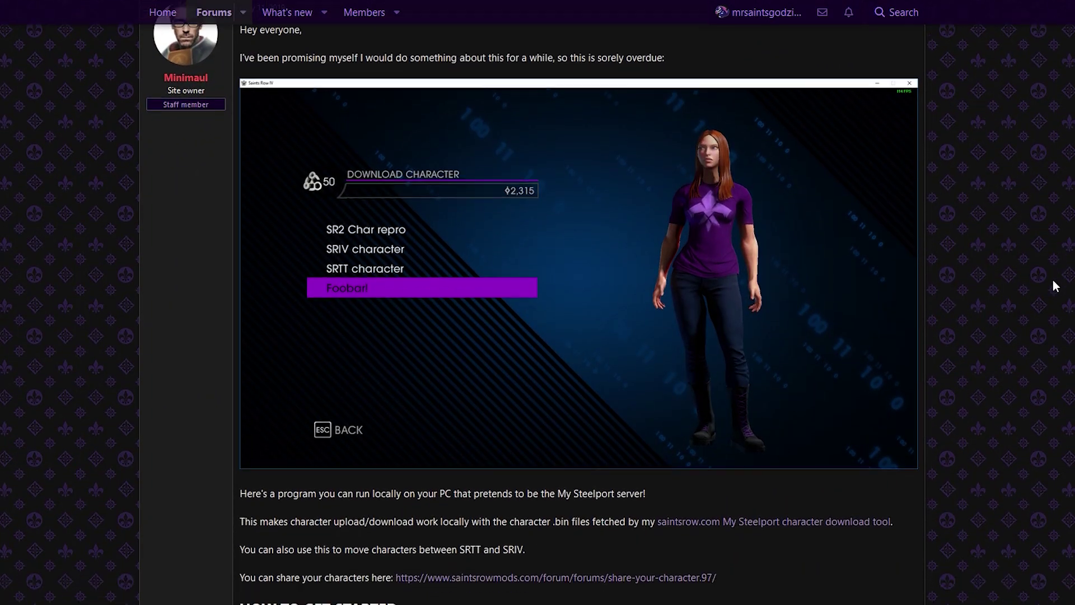
left_click(651, 540)
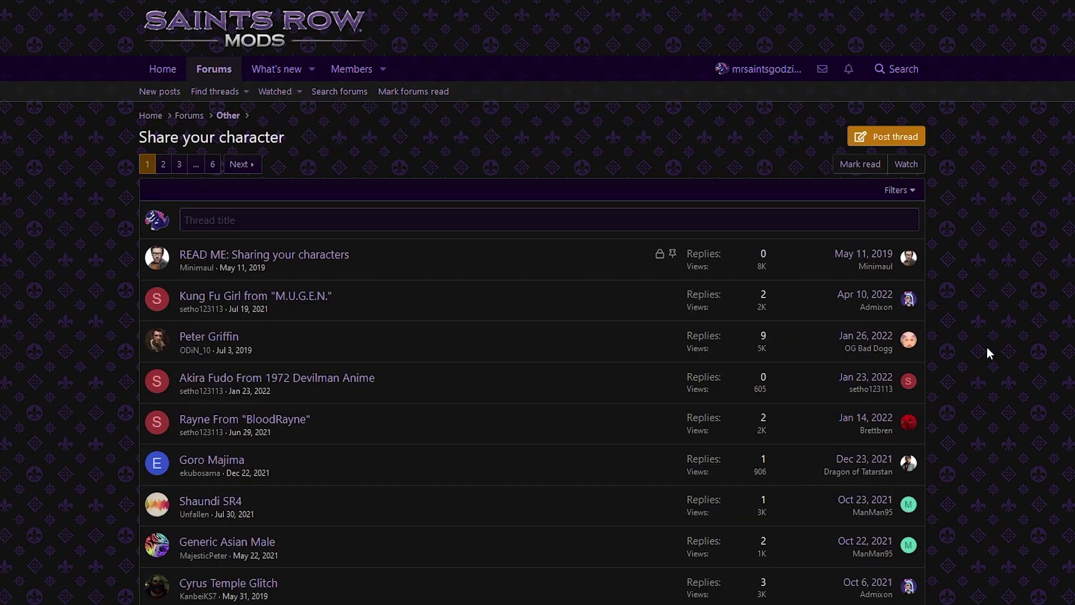
scroll(987, 348, "down", 5)
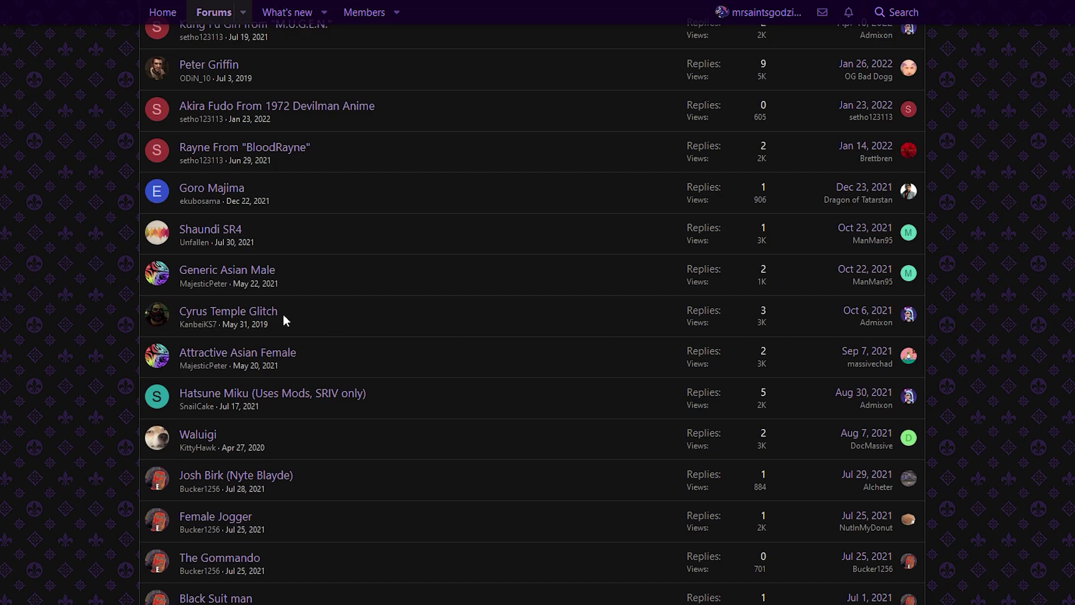
left_click(270, 318)
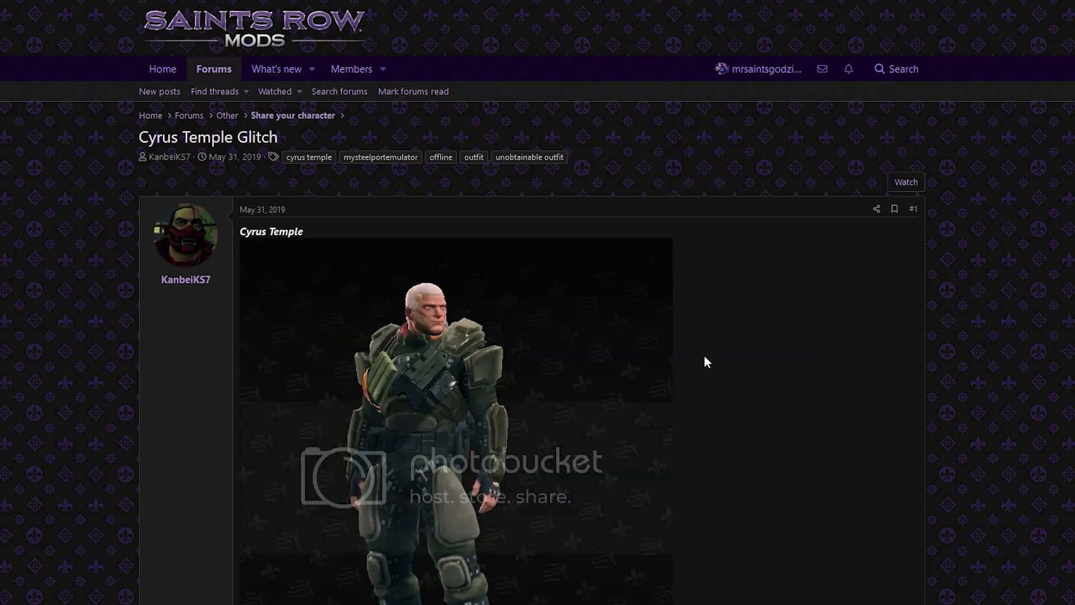
scroll(783, 365, "down", 9)
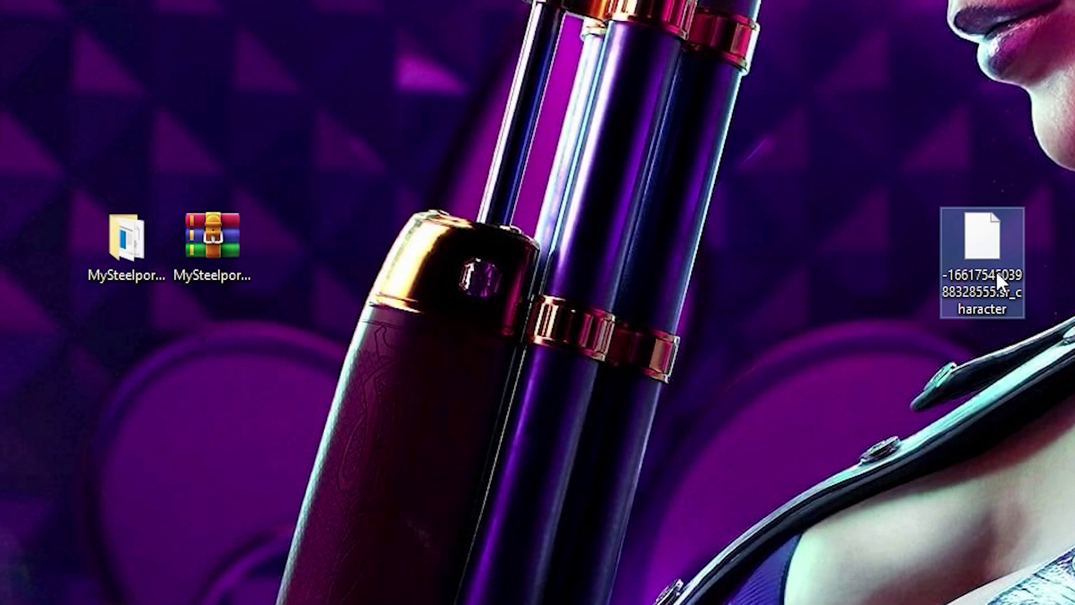
Move the .sr_character file from the desktop into the characters folder of MySteelportEmulator-1.1, and run MySteelportEmulator.exe.
left_click_drag(982, 256, 980, 250)
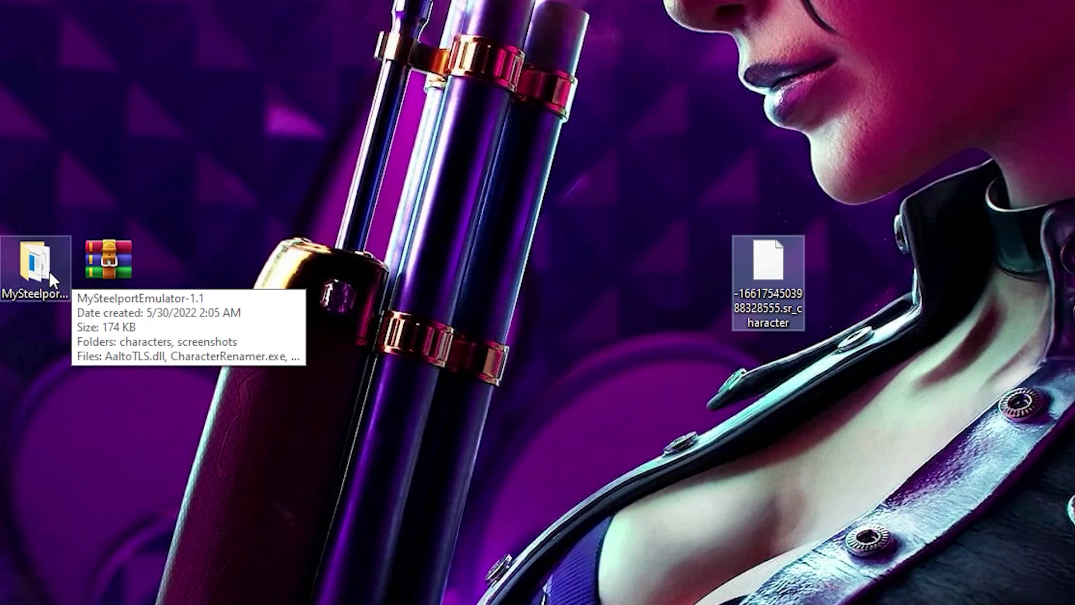
left_click(216, 268)
double_click(216, 269)
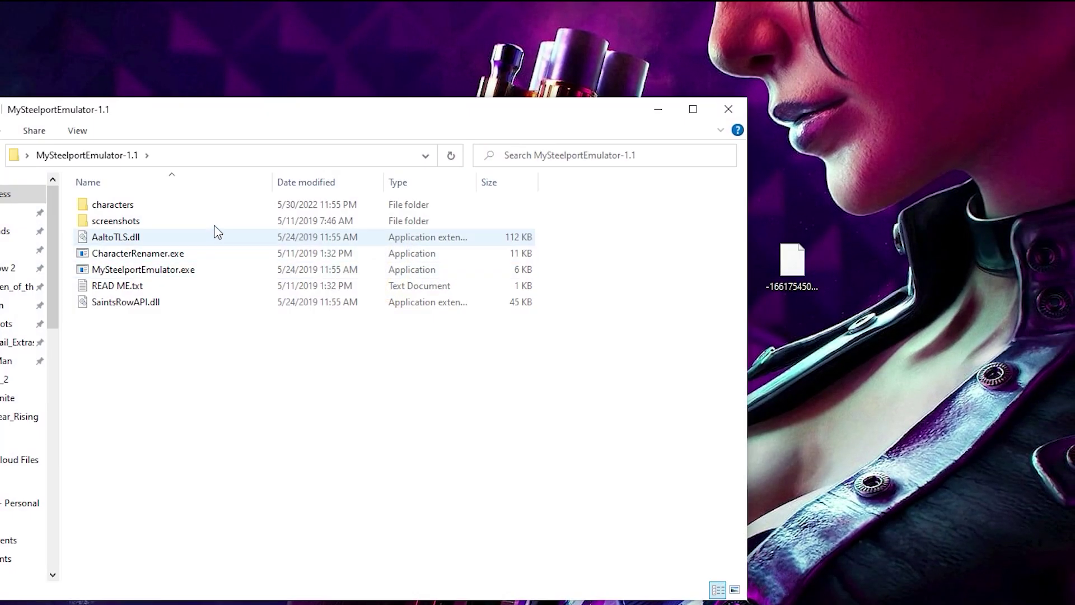
double_click(217, 205)
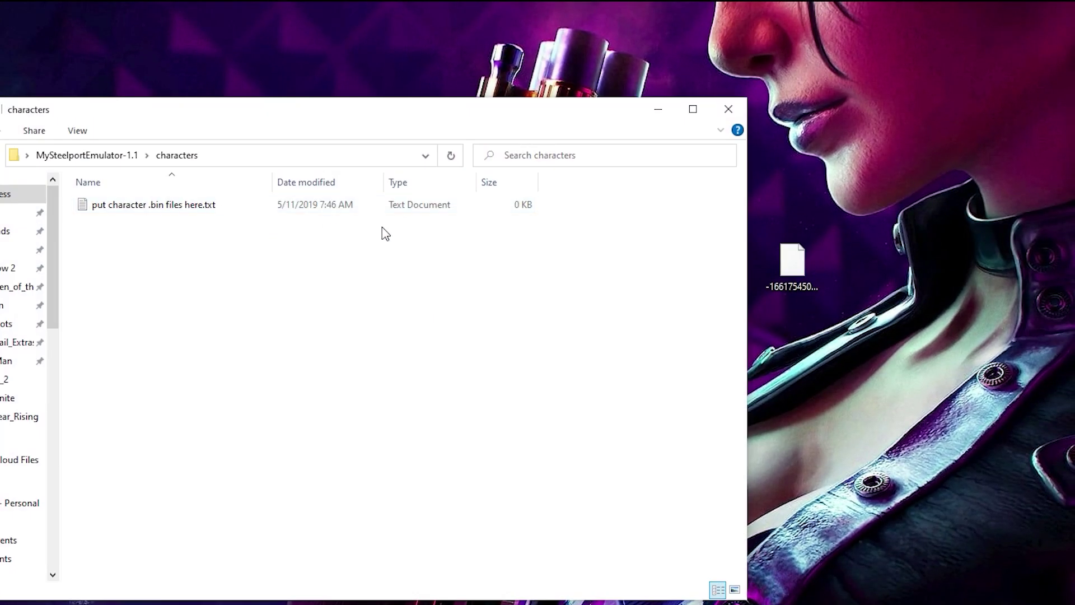
left_click_drag(793, 263, 366, 308)
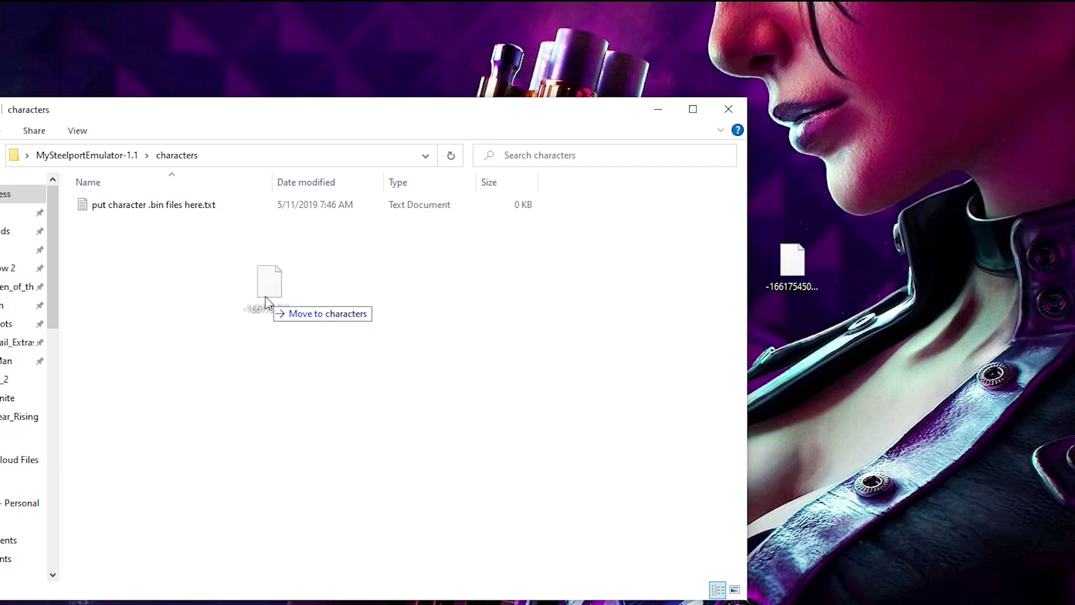
left_click_drag(267, 302, 269, 303)
left_click(268, 302)
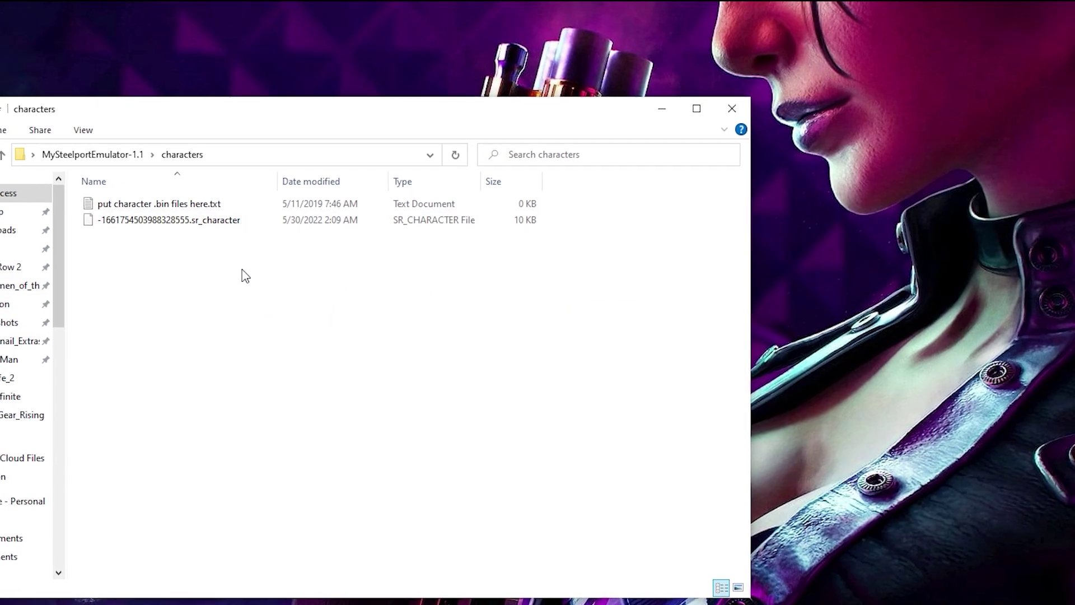
left_click(151, 155)
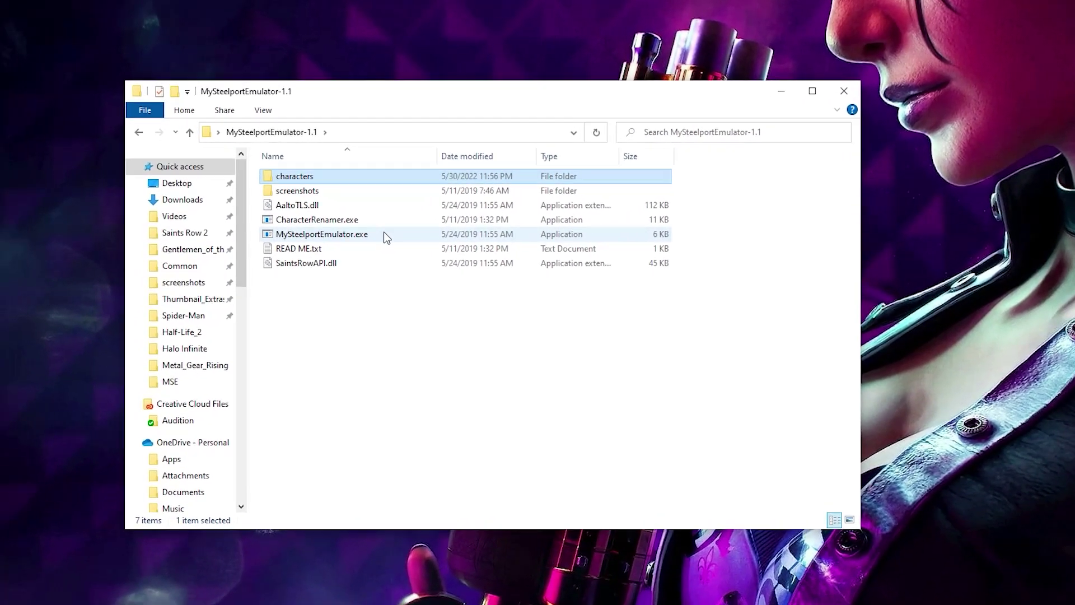
double_click(398, 232)
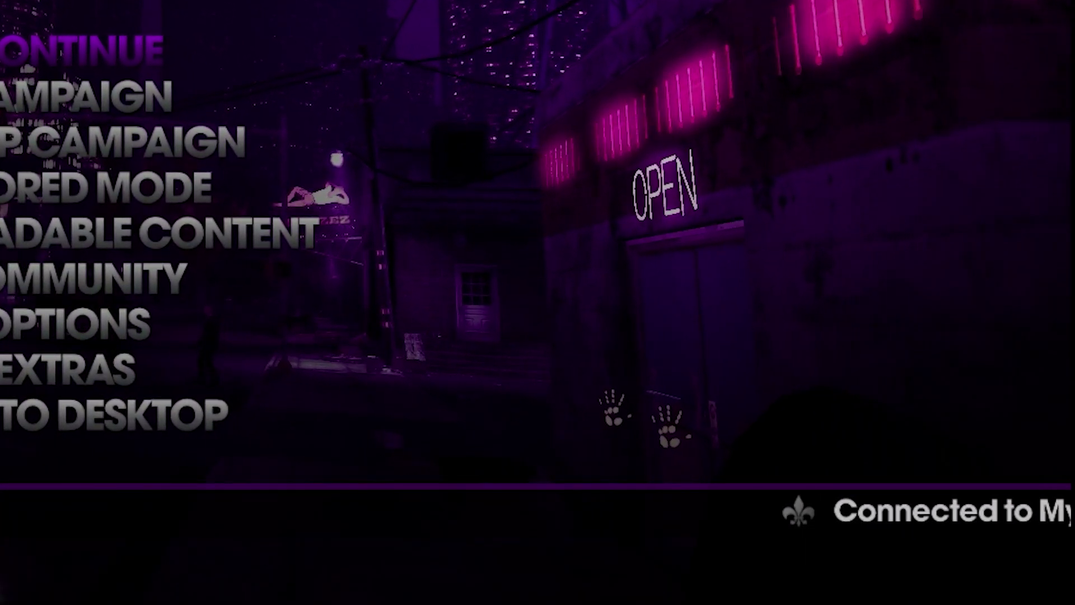
In Saints Row: The Third, open Community from the main menu and log in to the community site with the filled-in credentials.
key("Down")
key("Down")
key("Down")
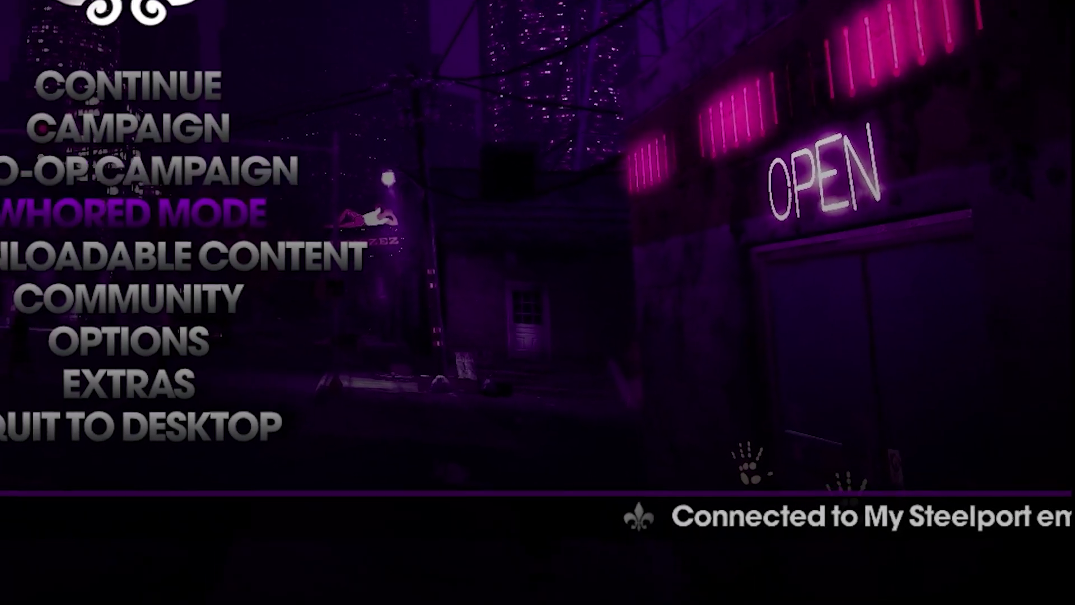
key("Down")
key("Down")
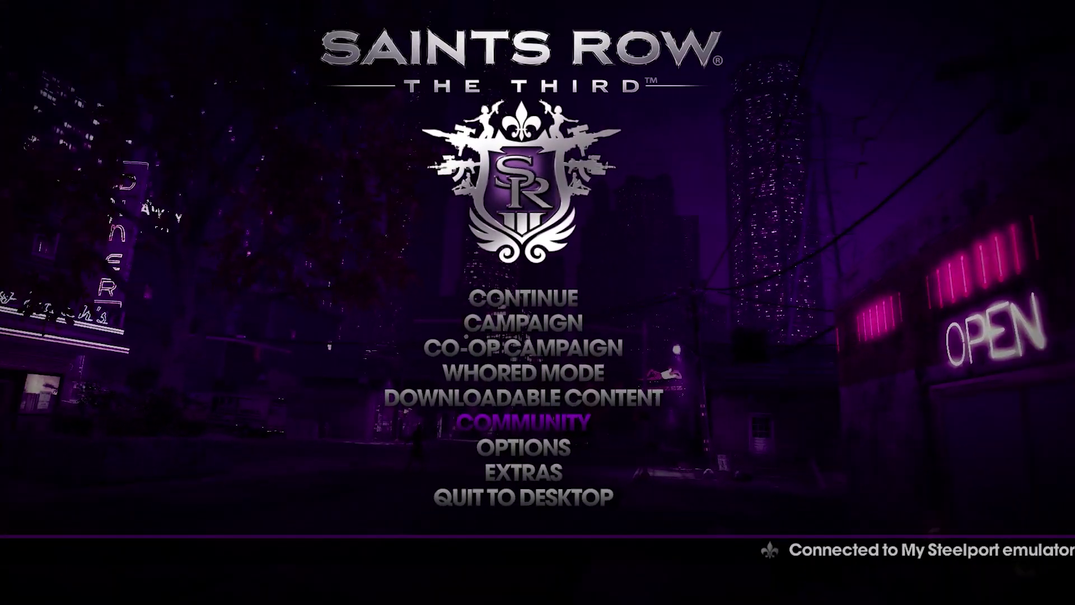
key("Return")
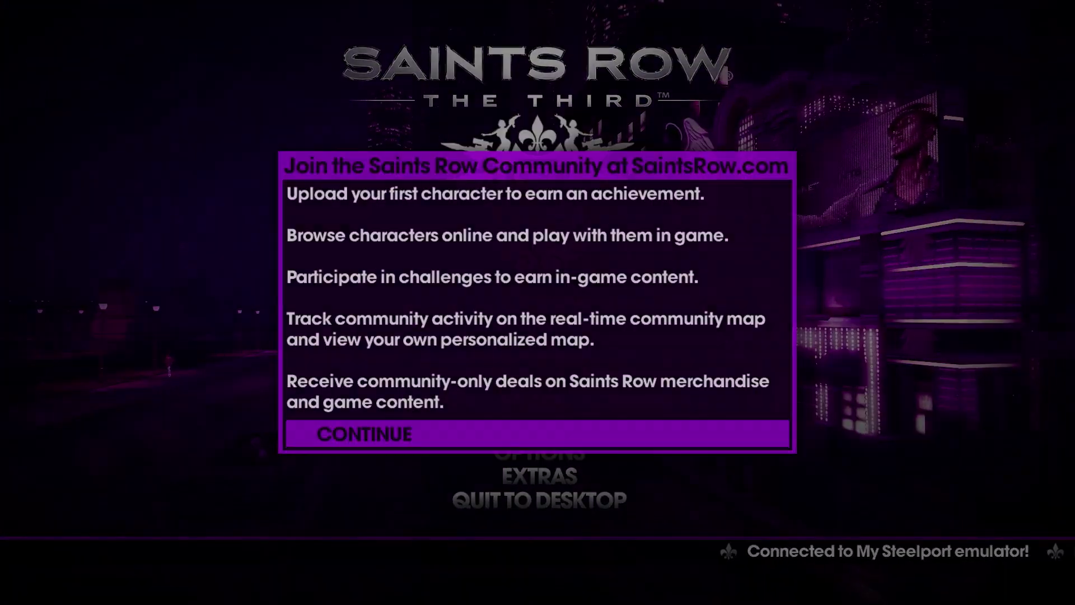
key("Return")
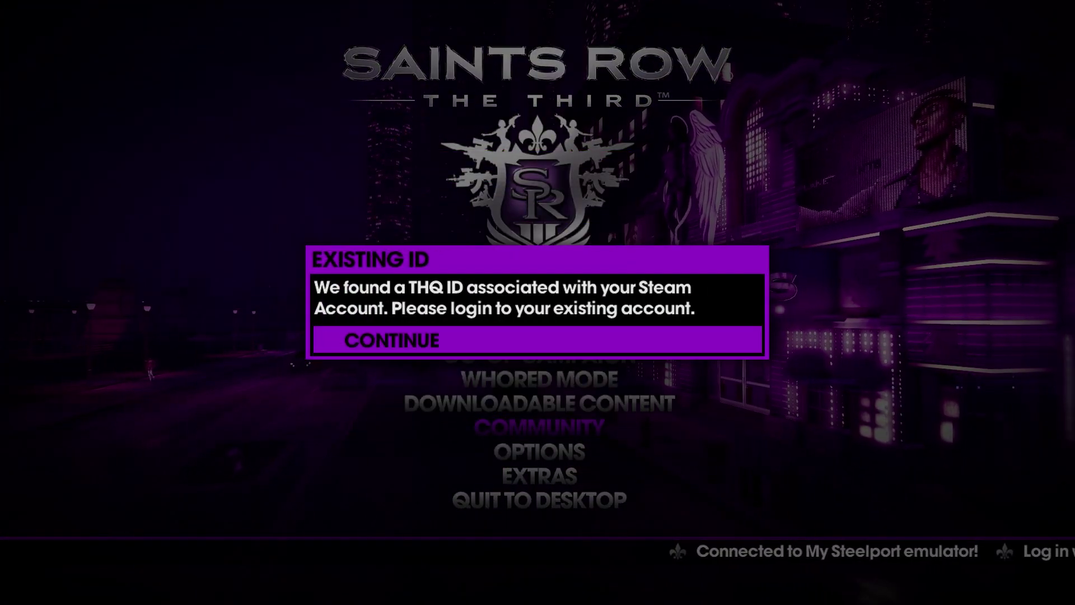
key("Return")
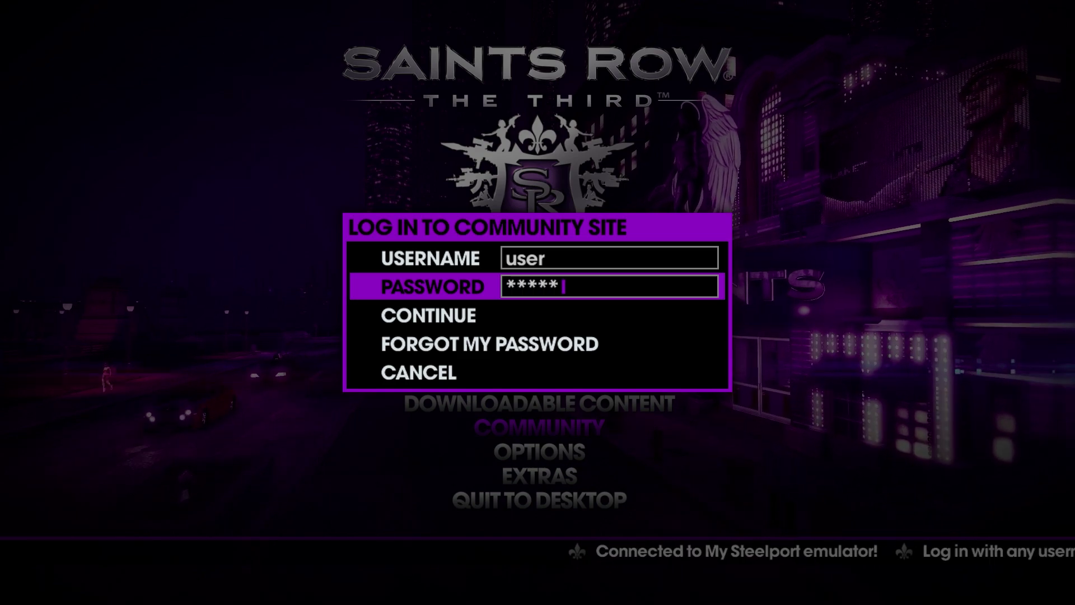
key("Down")
key("Return")
key("Return")
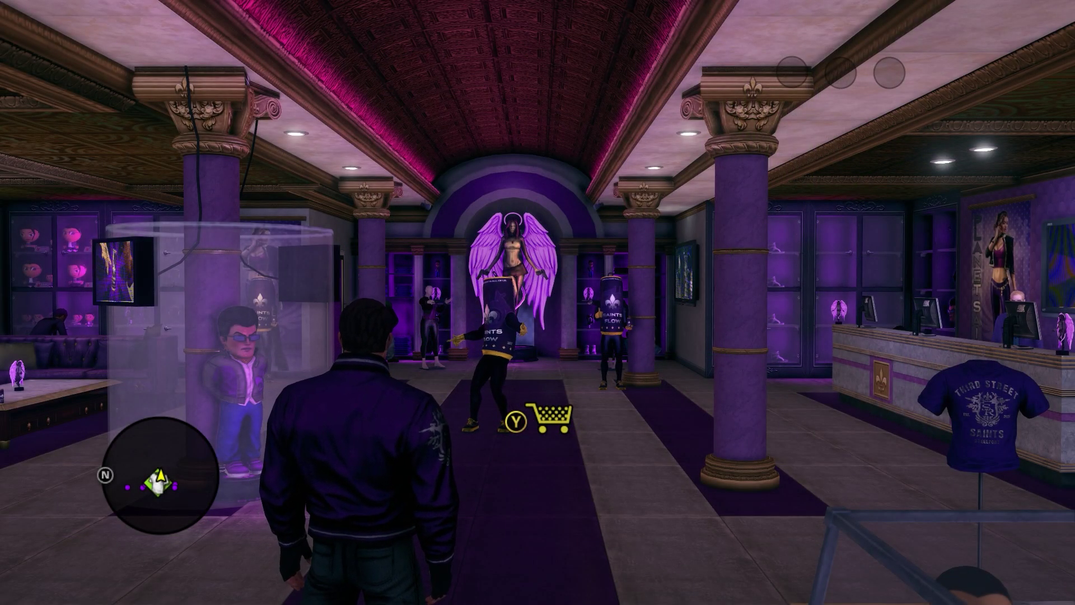
In the Planet Saints store, preview Cyrus Temple under Download Character in the character gallery, and go back to the gallery options.
key("e")
key("Up")
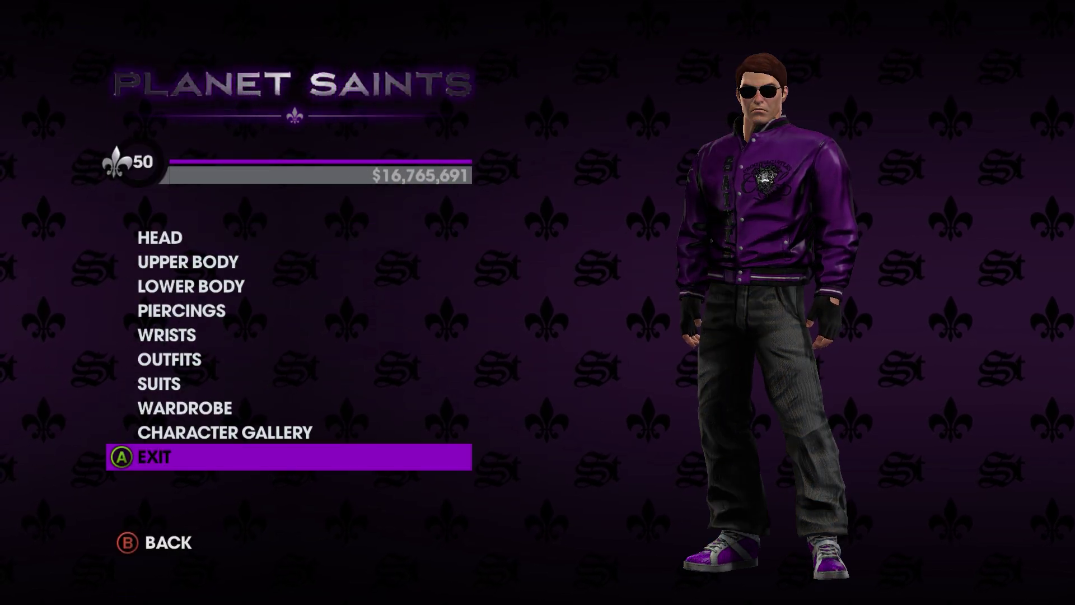
key("Up")
key("Return")
key("Return")
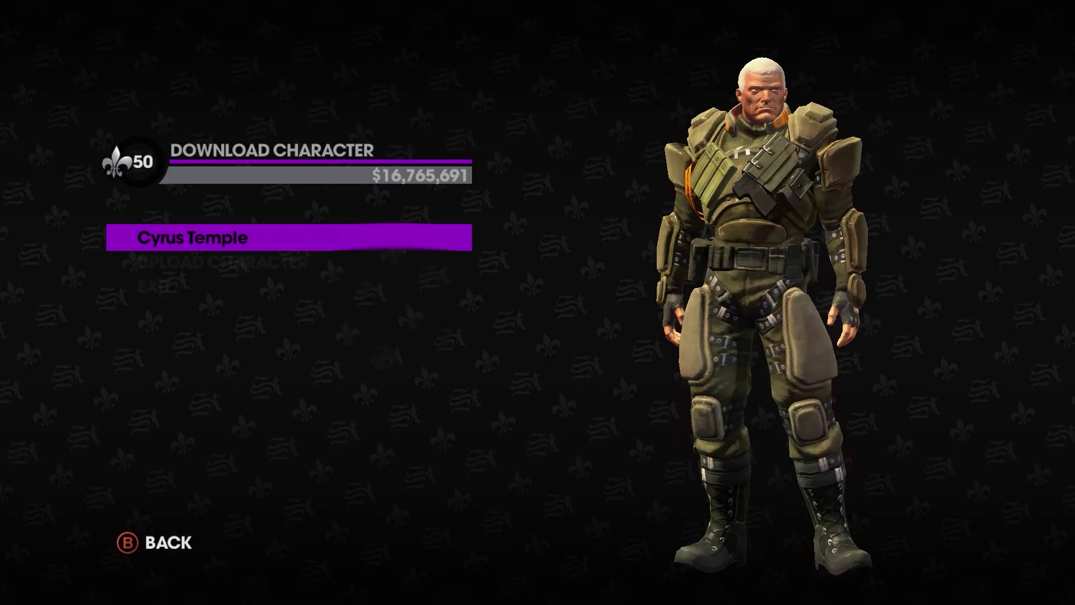
key("Escape")
key("Down")
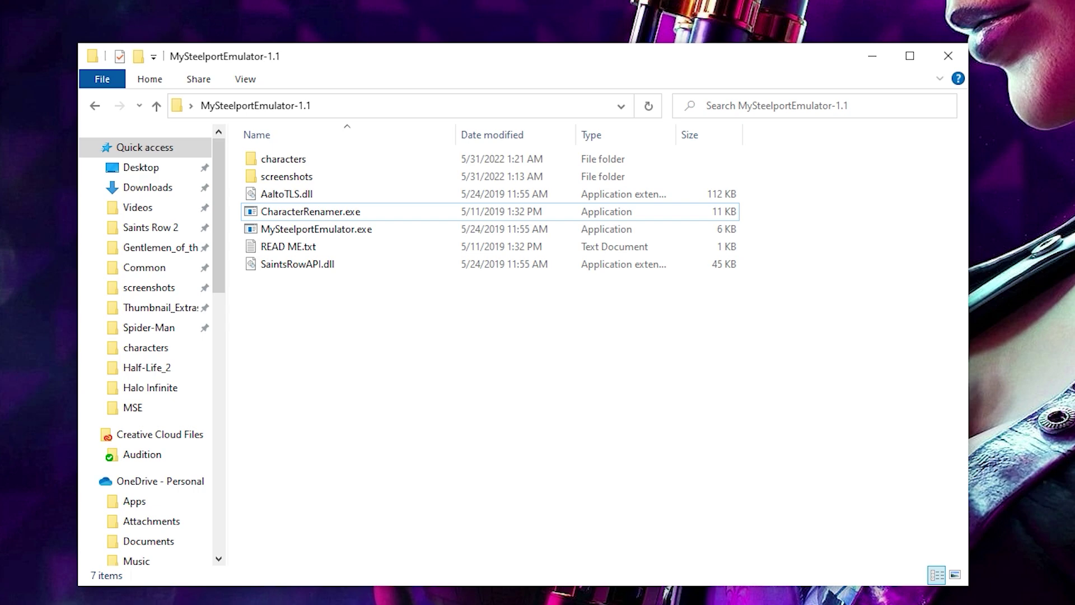
Run CharacterRenamer.exe, load 4269116535078156876.sr_character, rename the character as The Monkey and save the file.
double_click(402, 220)
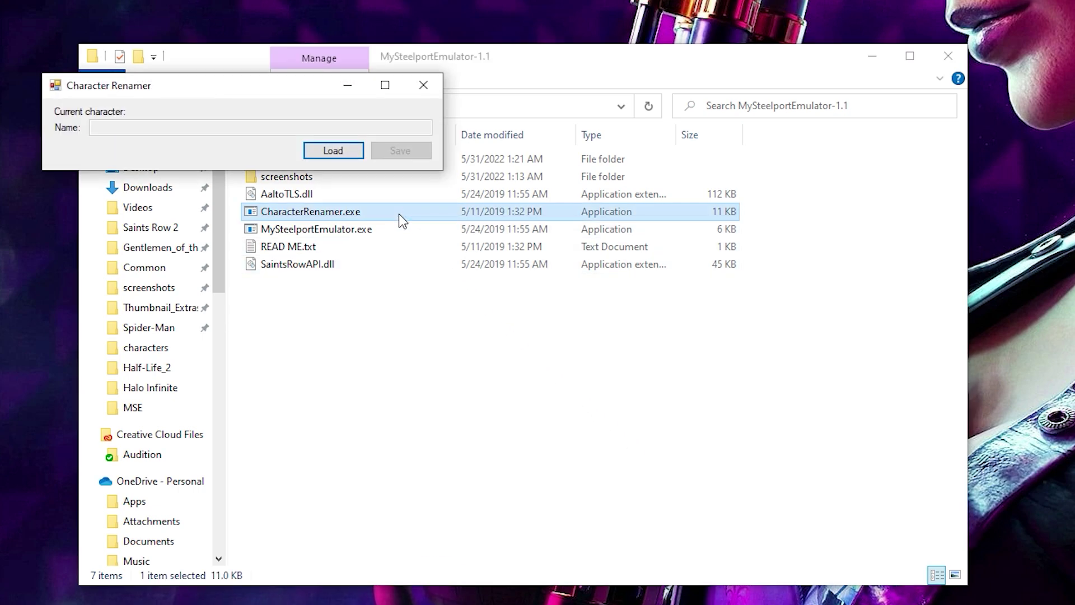
left_click(348, 147)
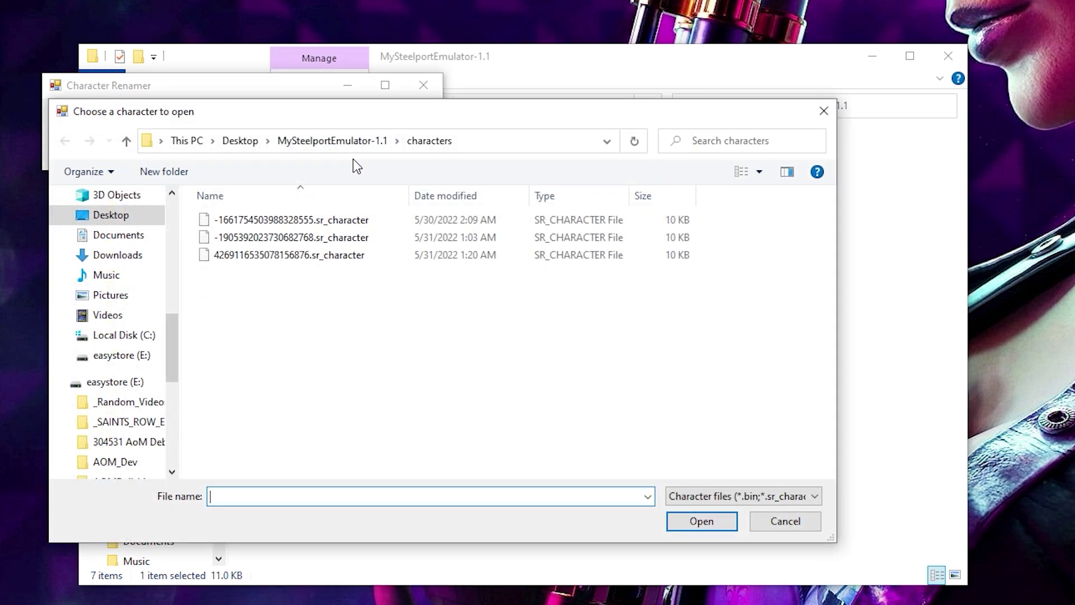
double_click(374, 253)
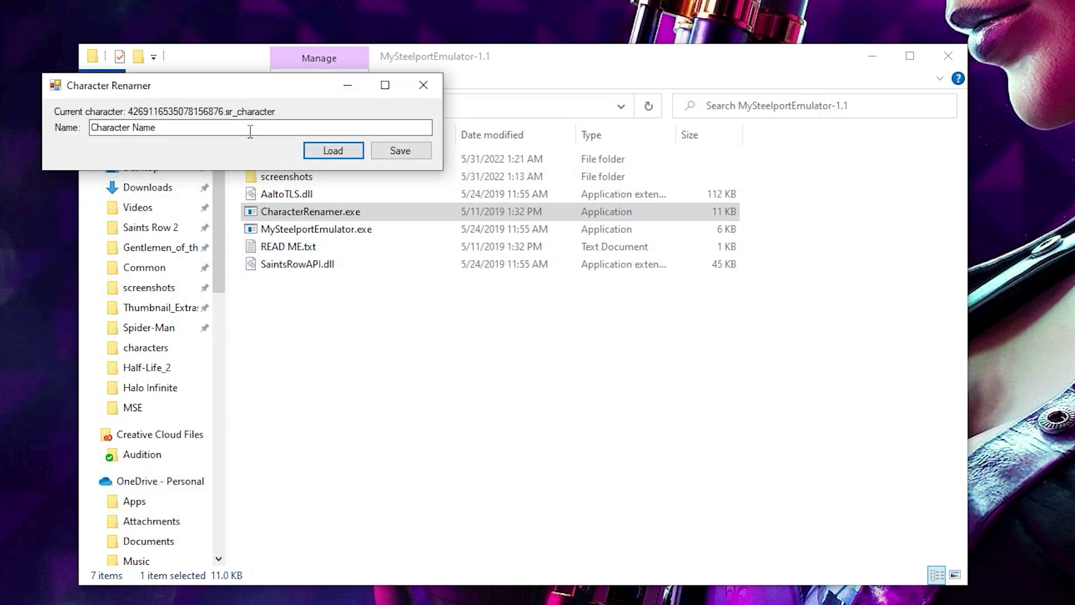
left_click_drag(168, 128, 65, 112)
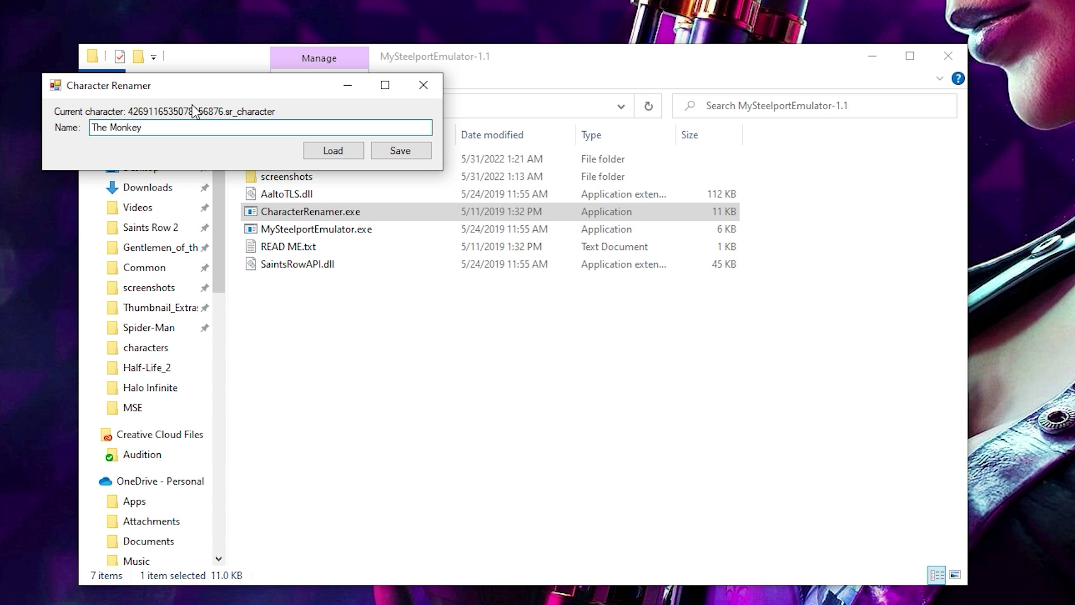
left_click(401, 151)
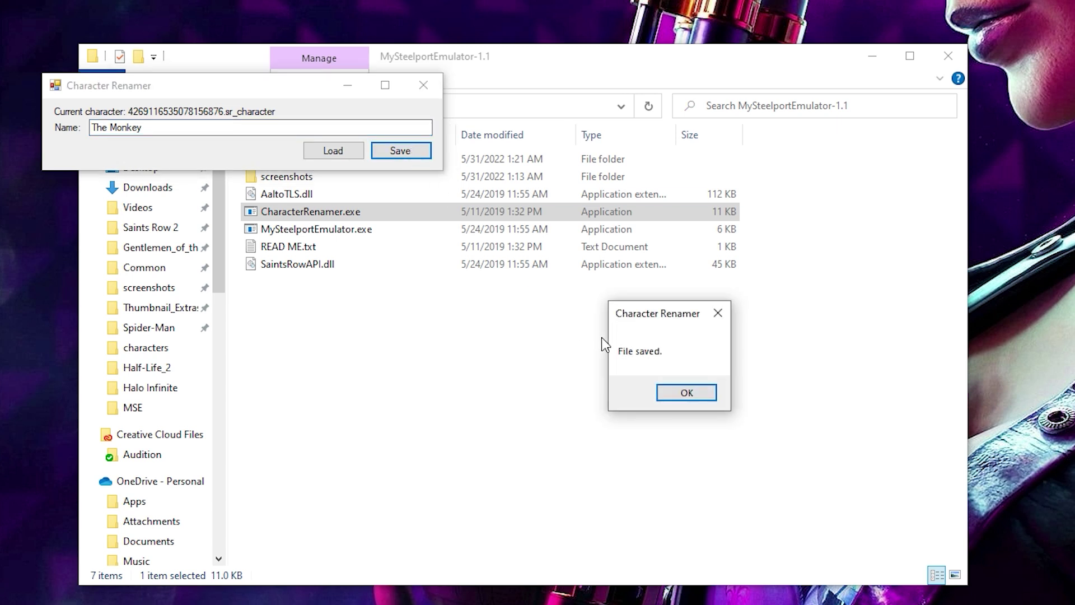
left_click(690, 392)
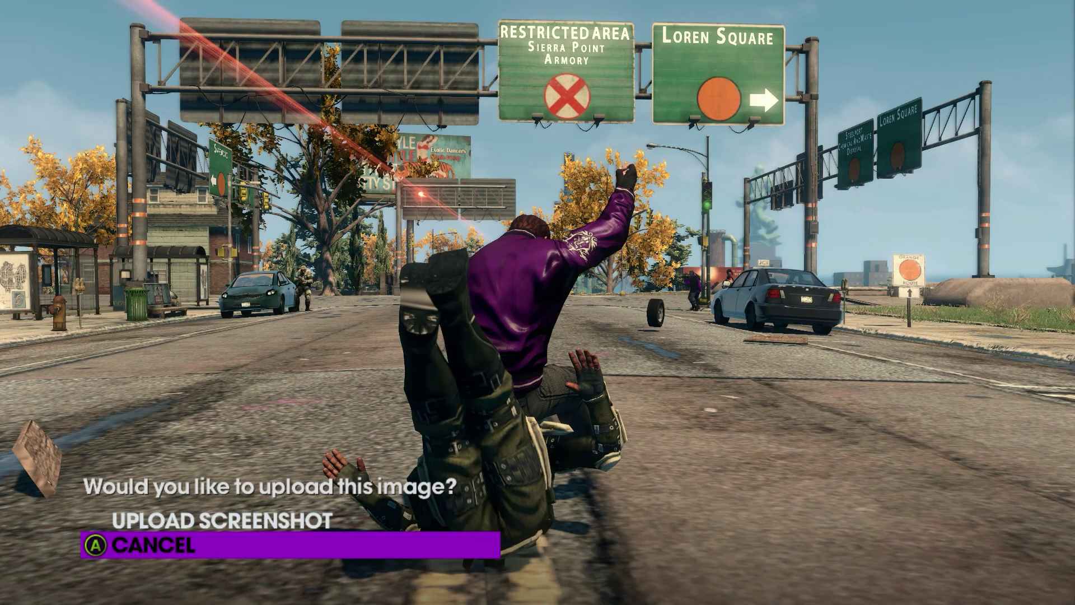
Upload the captured in-game screenshot, and open the first JPG image in the emulator's screenshots folder.
key("Up")
key("Return")
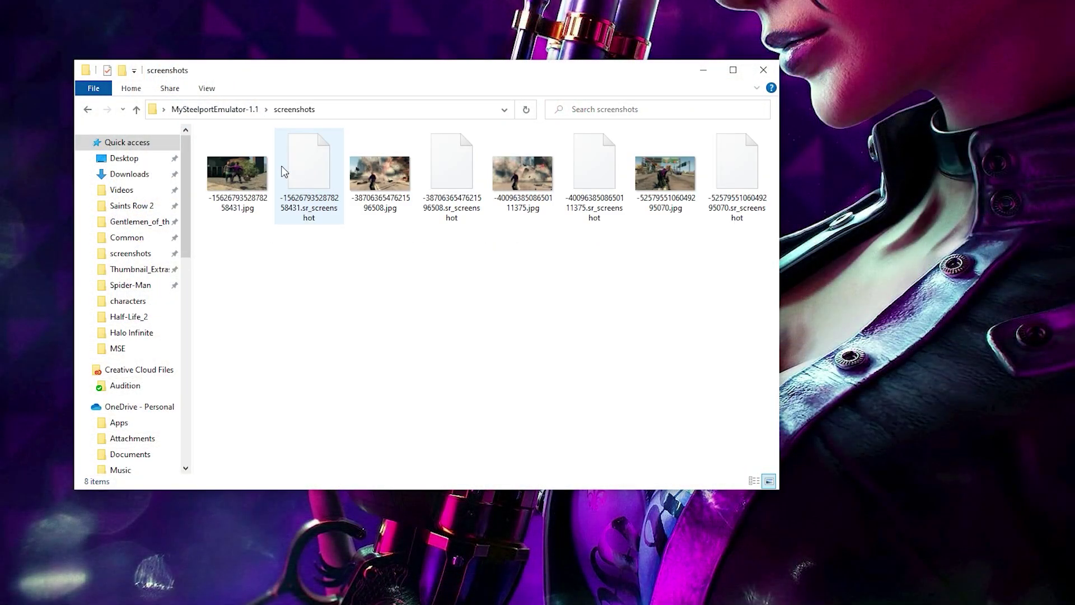
double_click(255, 172)
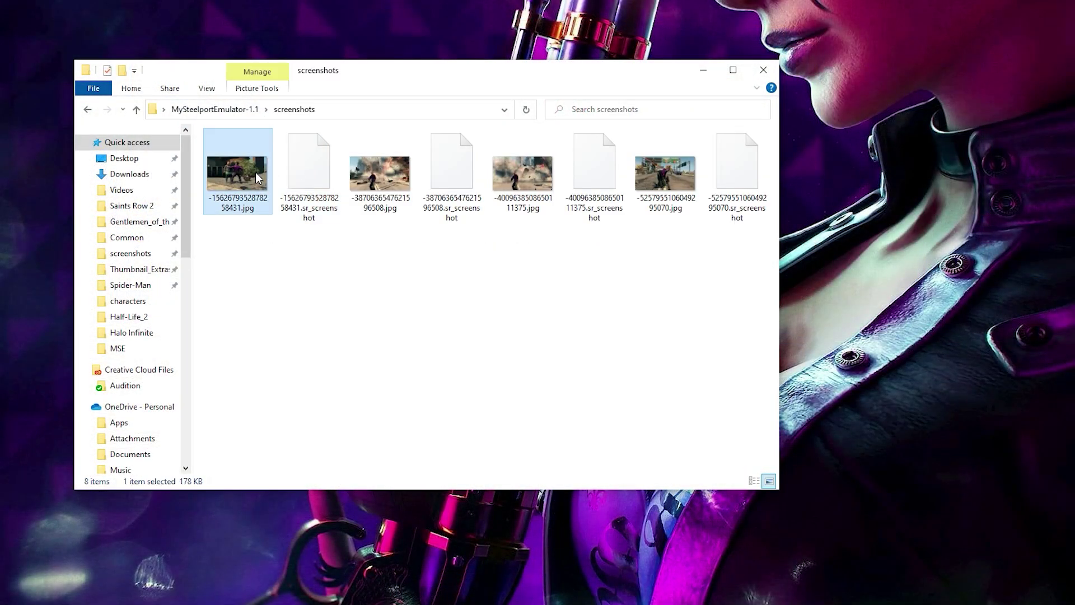